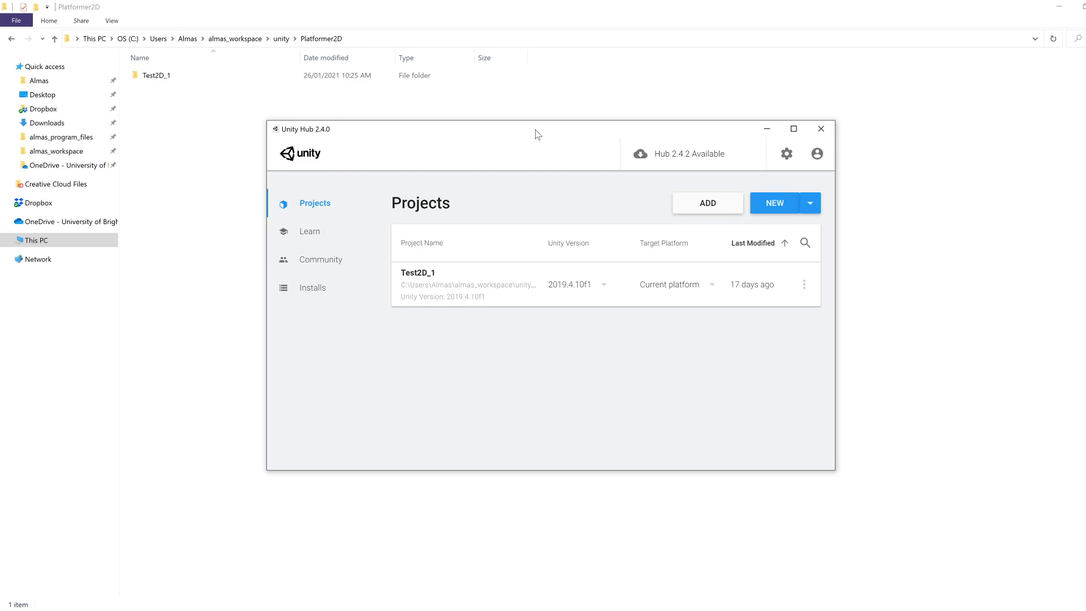
Start a new project from the 2D Platformer Microgame template and name it CI410CW
mouse_move(538, 134)
left_mouse_down()
mouse_move(560, 133)
mouse_move(525, 140)
left_mouse_up()
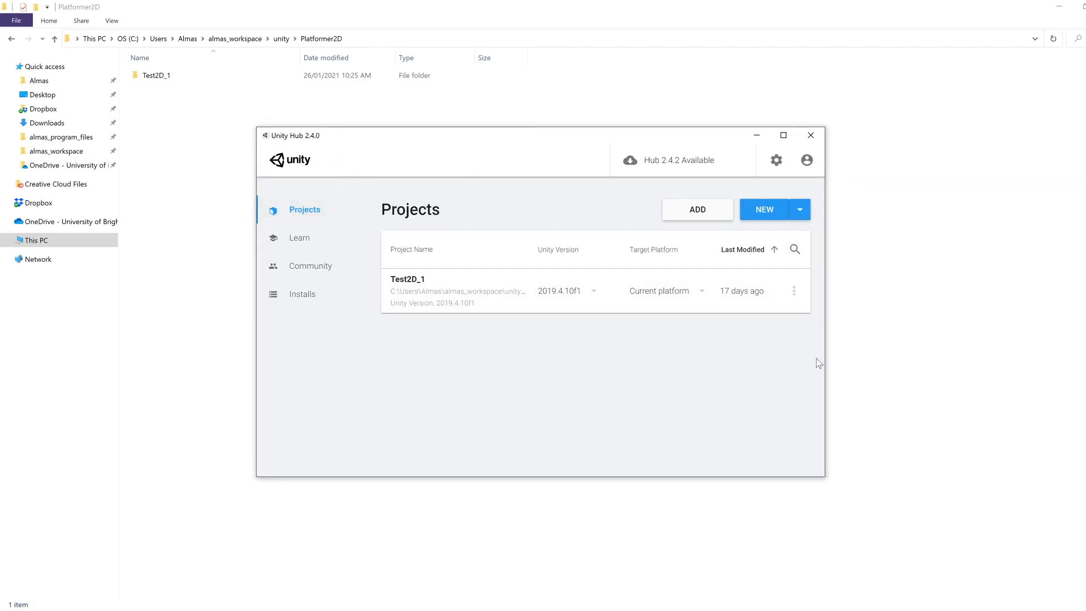
left_click(765, 213)
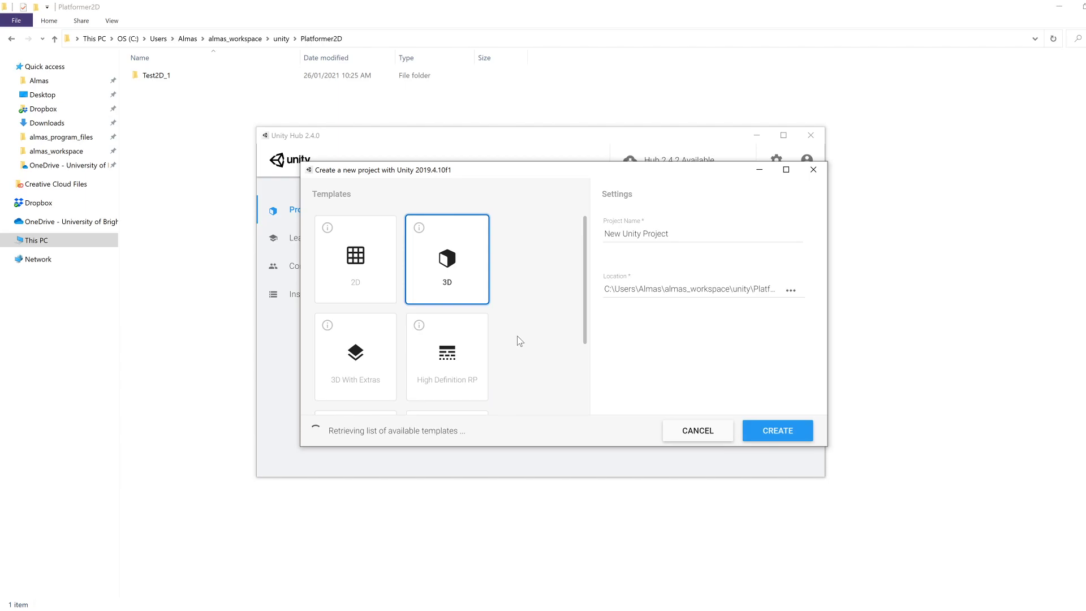
scroll(517, 340, "down", 3)
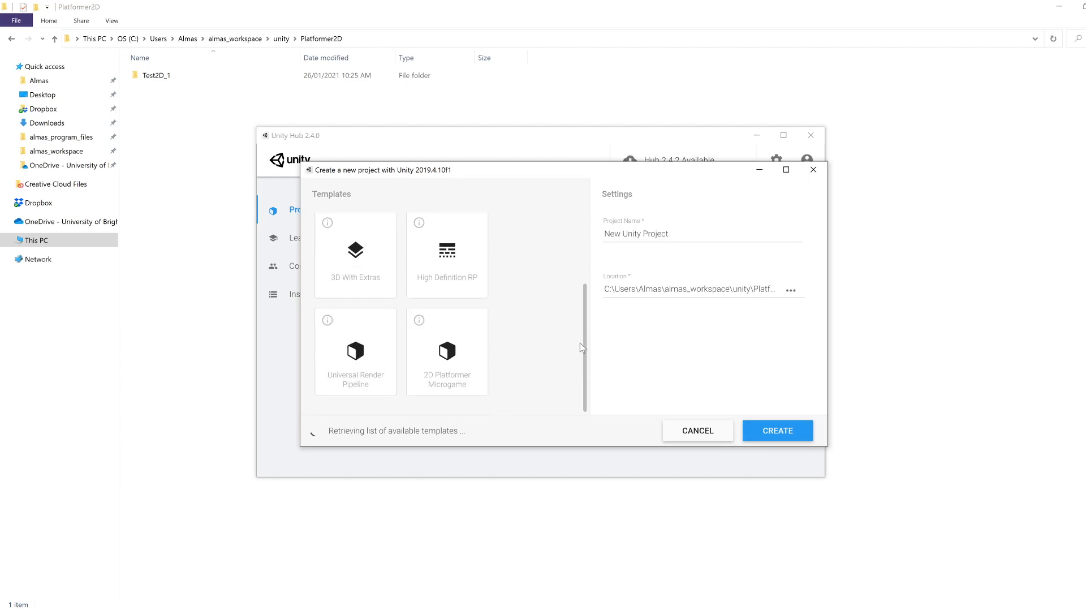
left_click(486, 374)
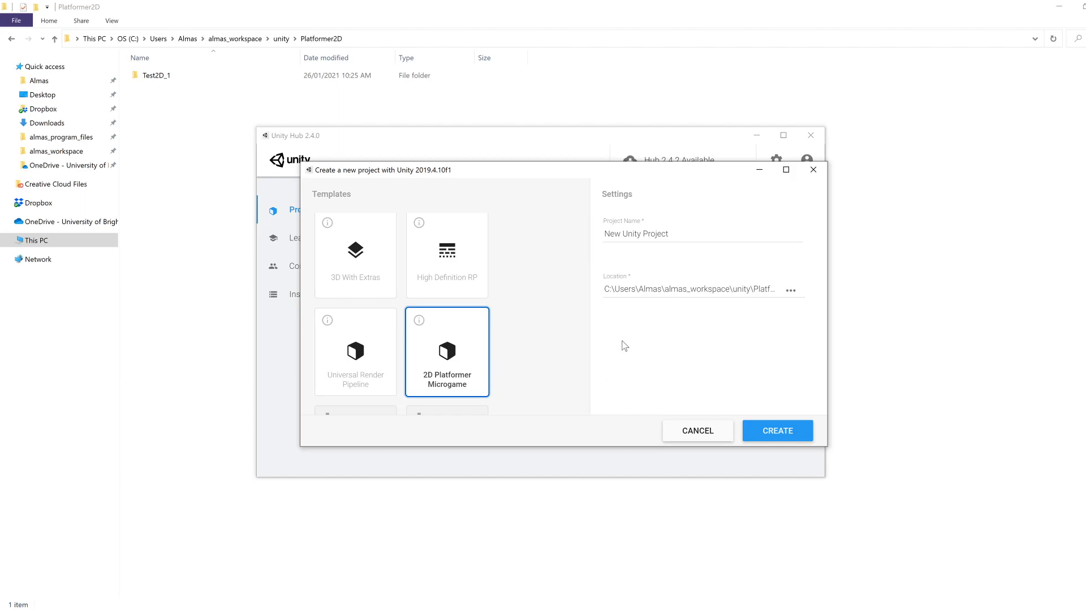
left_click_drag(675, 233, 603, 233)
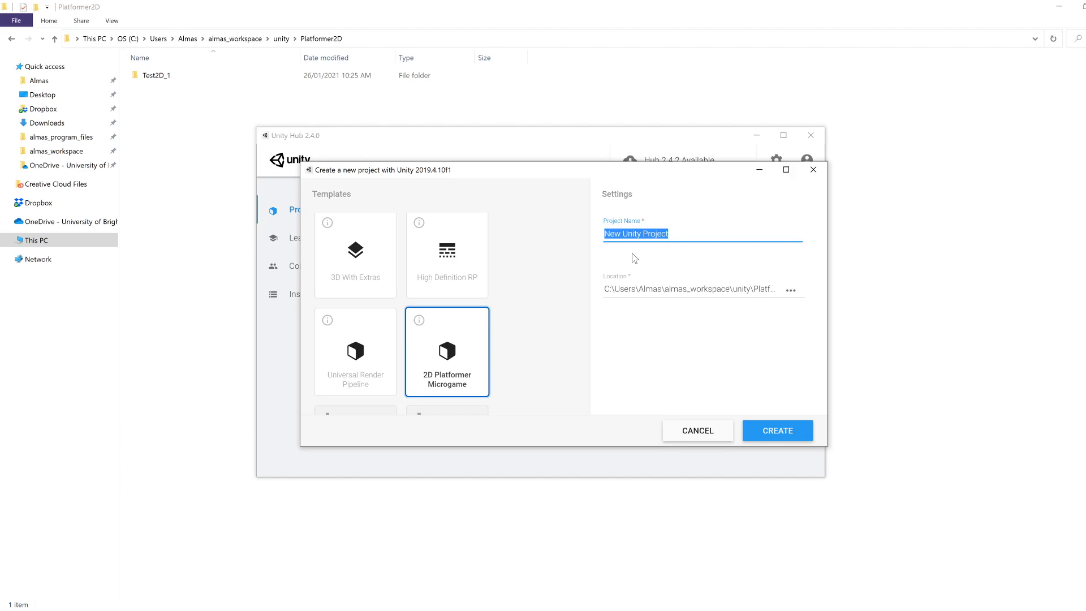
type("CI410CW")
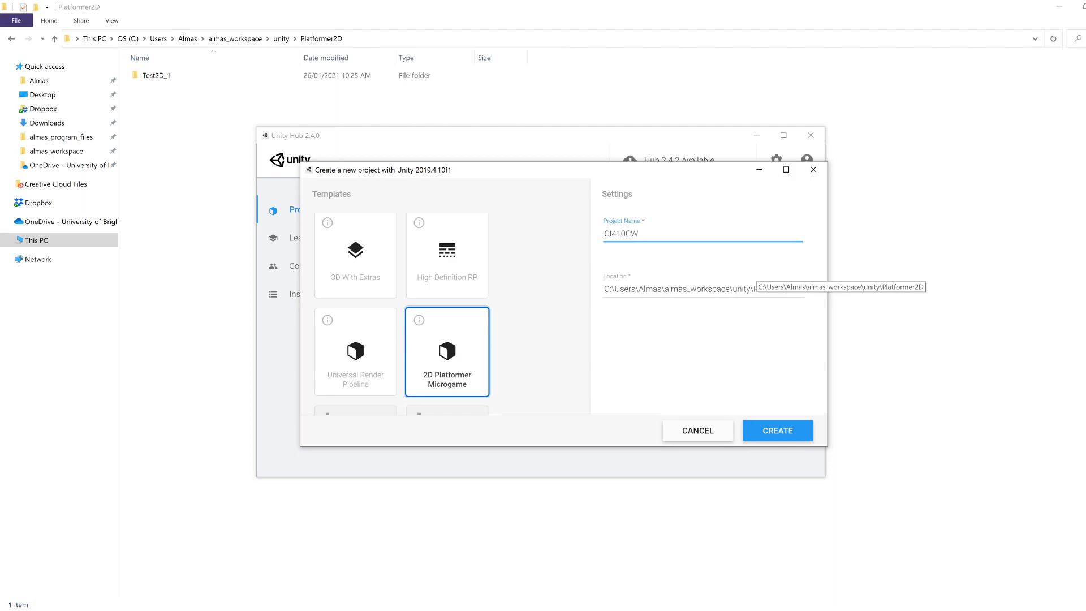
Set the project location to the unity folder, one level above Platformer2D, and create the project
left_click(791, 292)
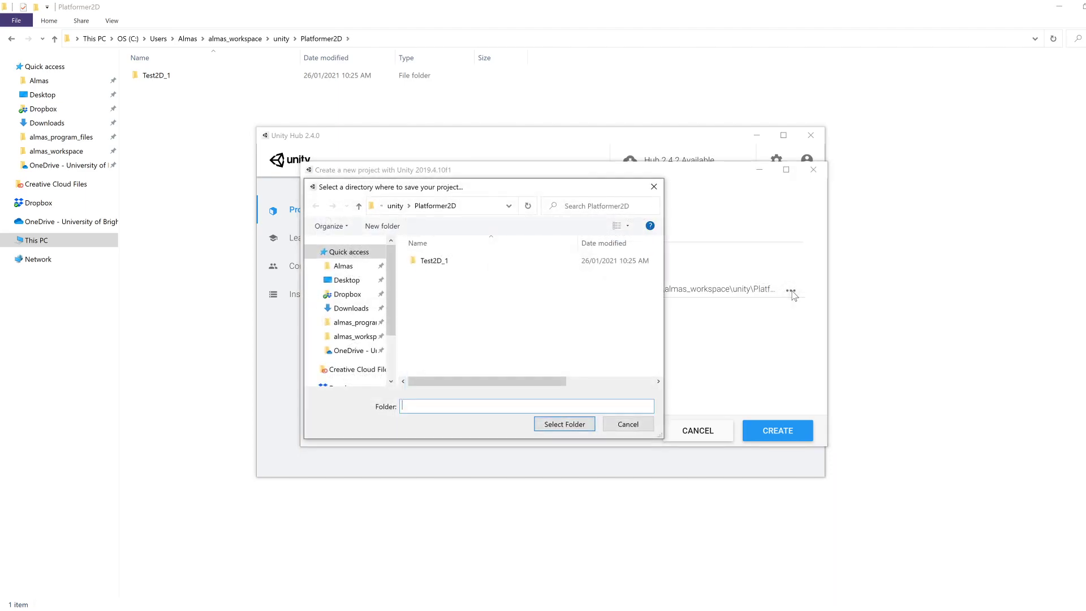
left_click(396, 206)
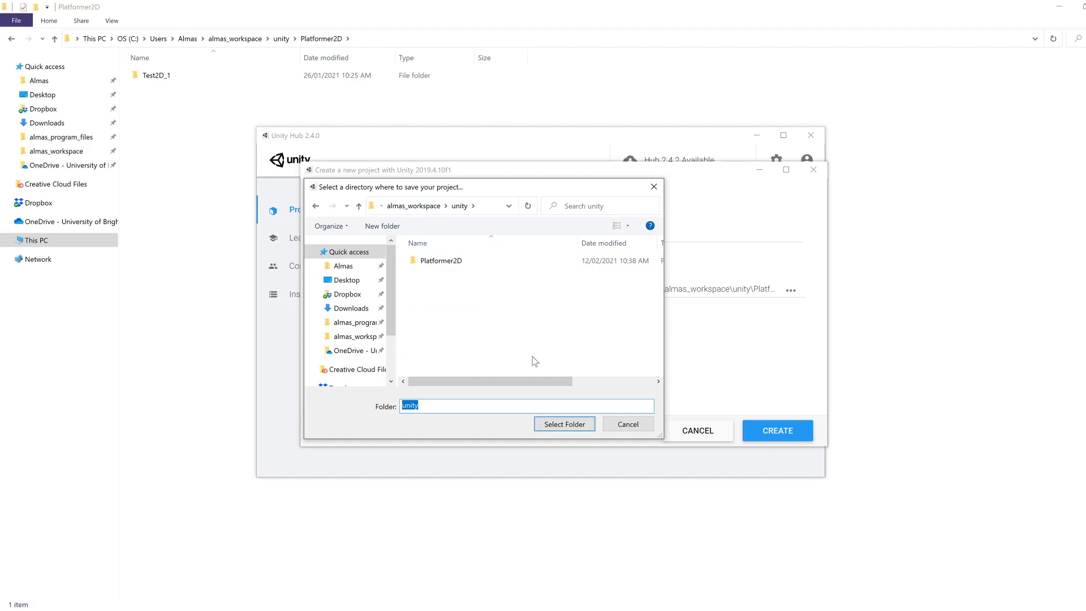
left_click(564, 424)
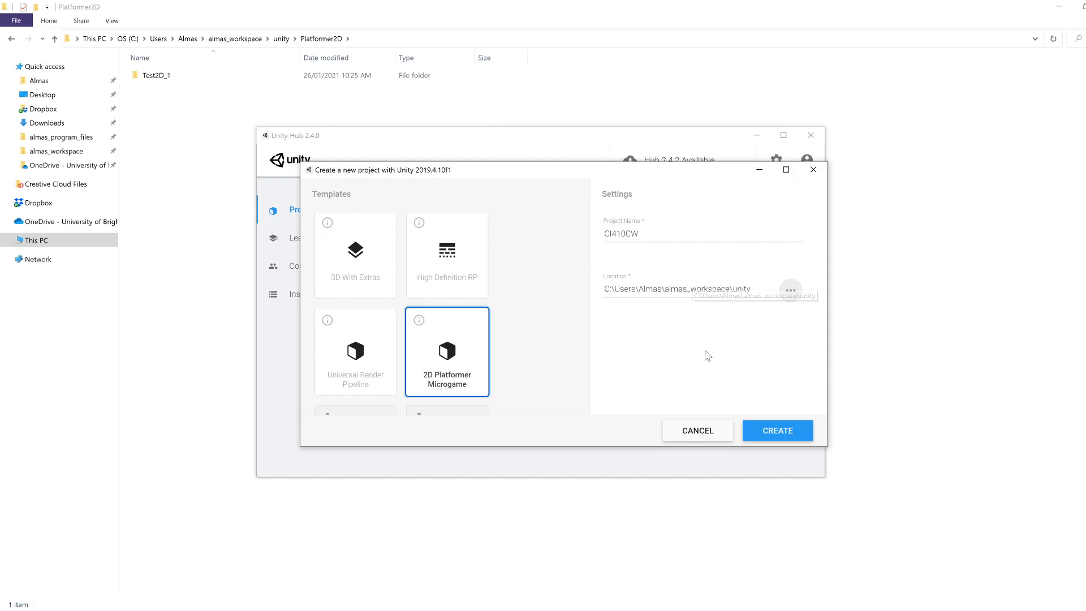
left_click(802, 431)
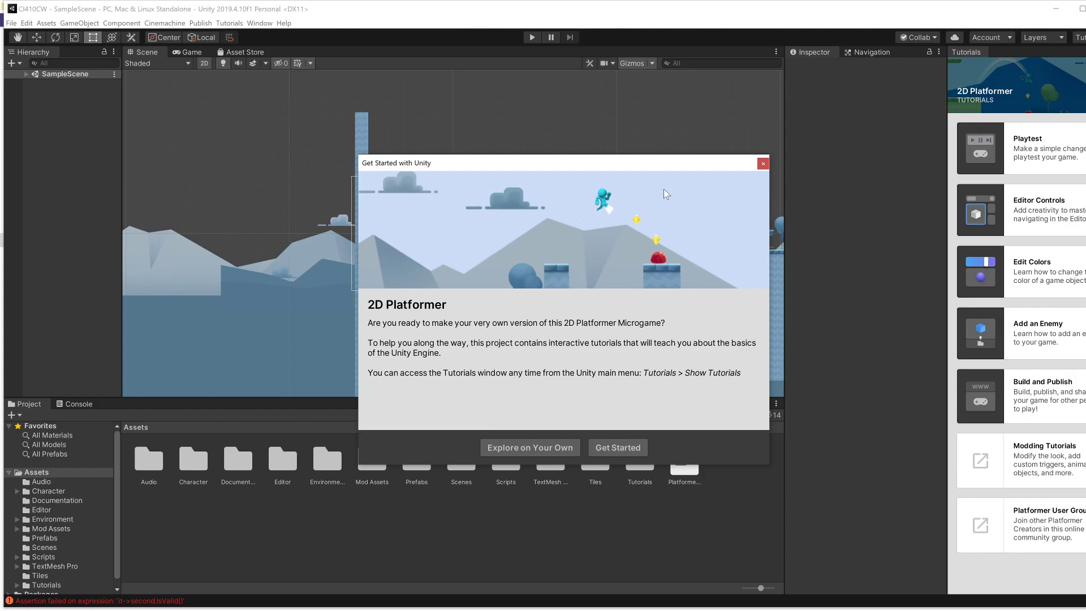
Dismiss the Get Started with Unity dialog, maximize the editor window and expand SampleScene to list its objects
left_click(763, 164)
left_click(1080, 9)
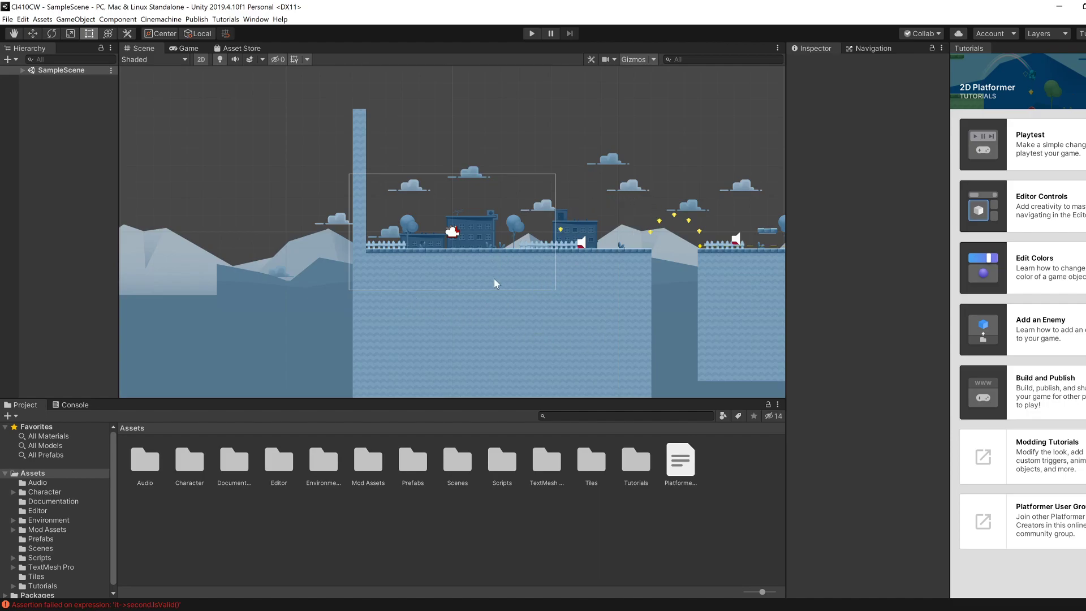
left_click(22, 70)
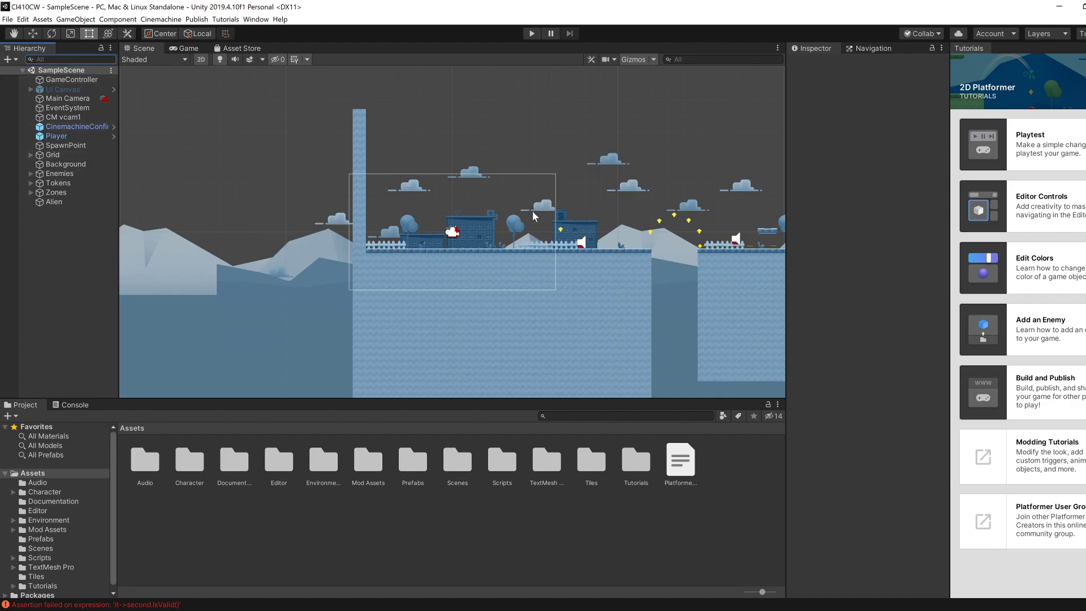
Playtest the sample scene by running the character in both directions and jumping, and exit play mode
left_click(527, 34)
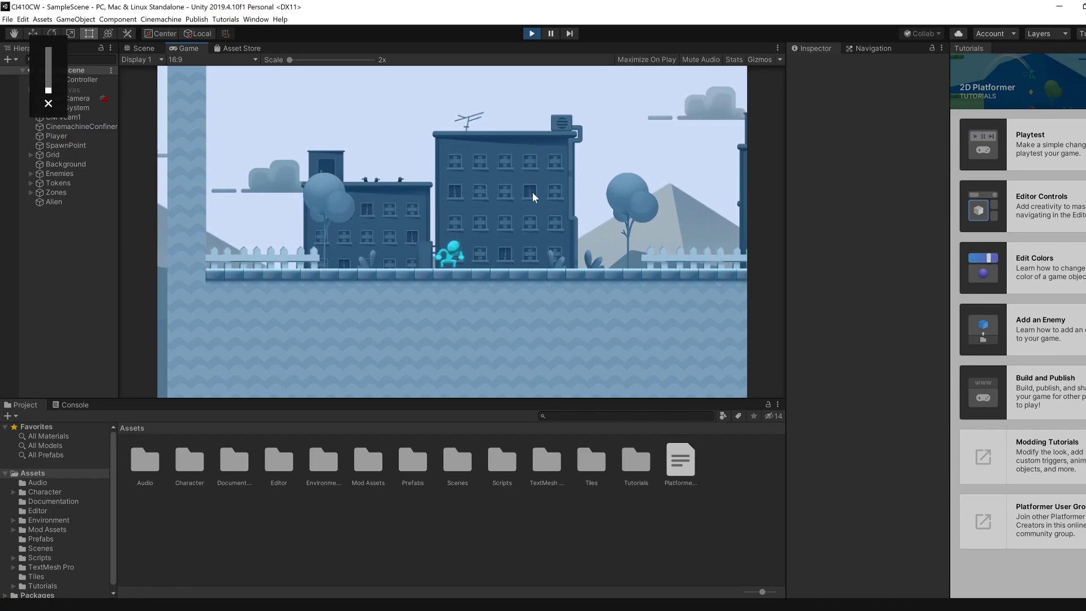
key("Left")
key("space")
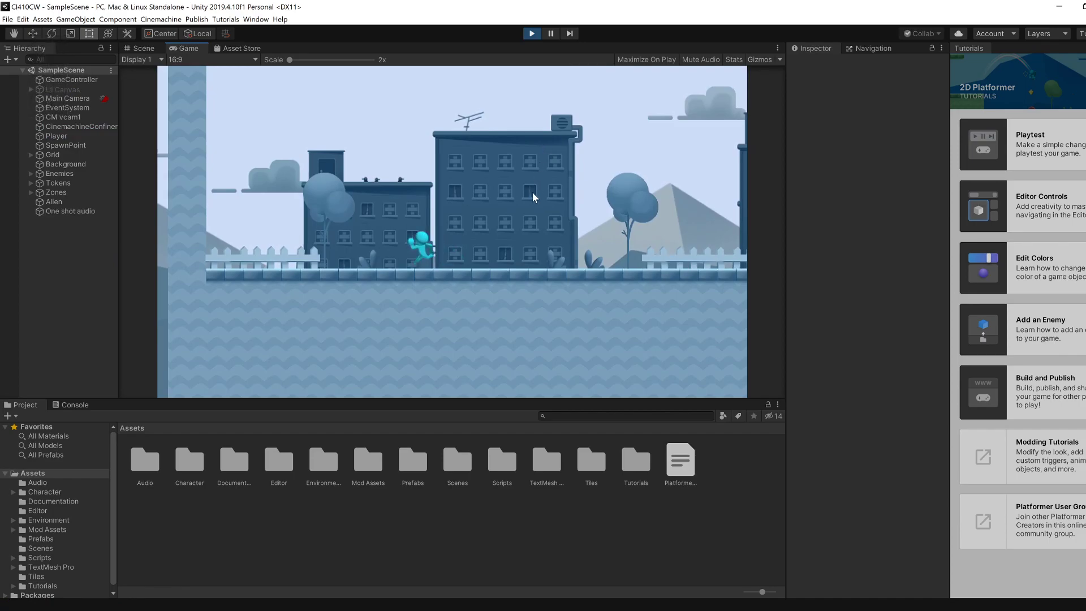
key("Right")
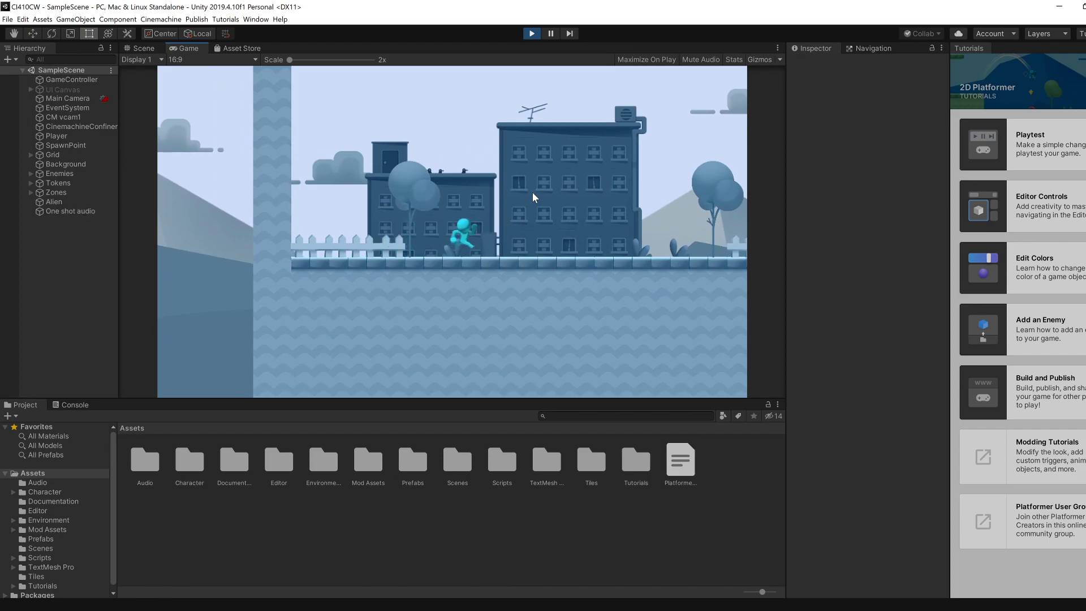
key("Left")
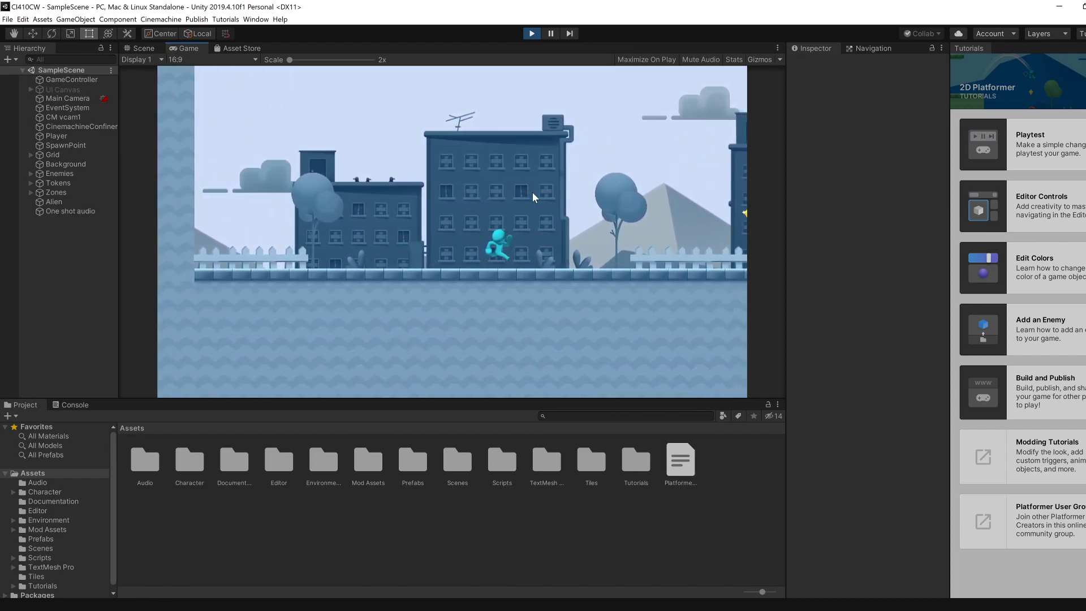
key("Right")
key("space")
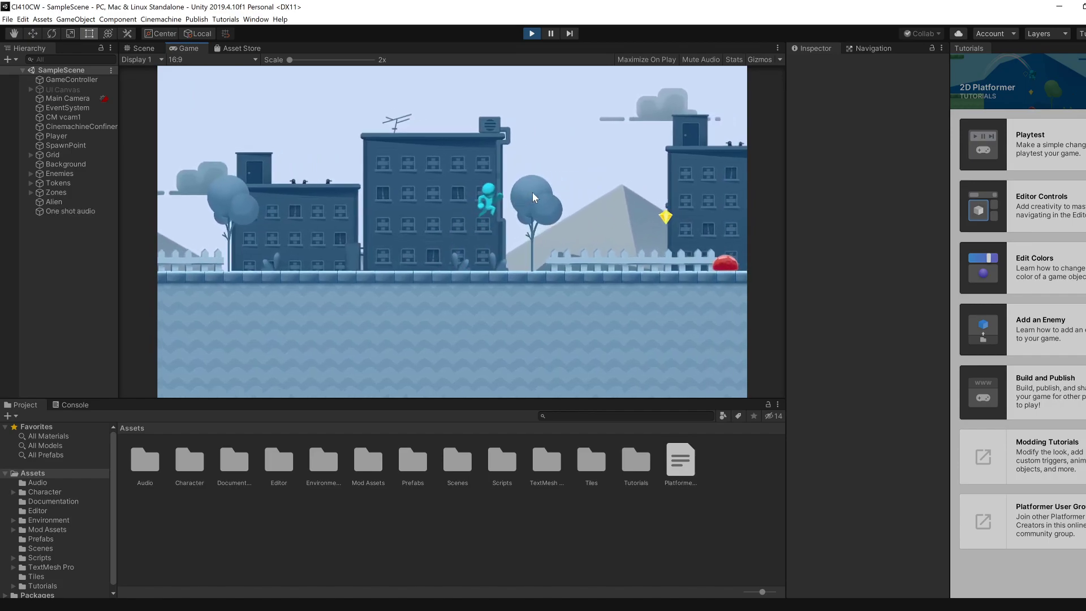
key("Left")
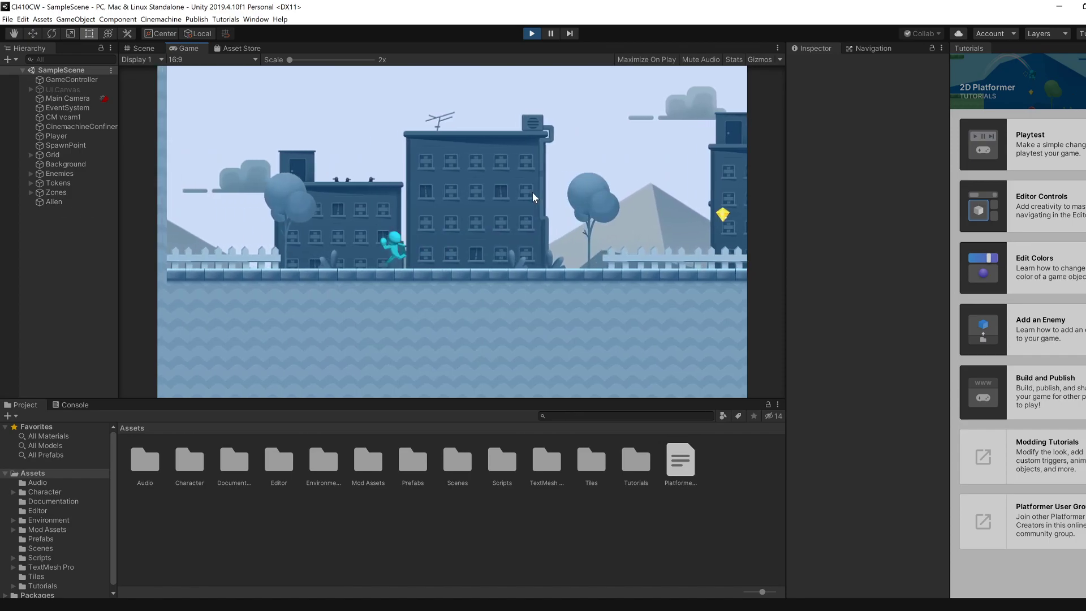
key("Right")
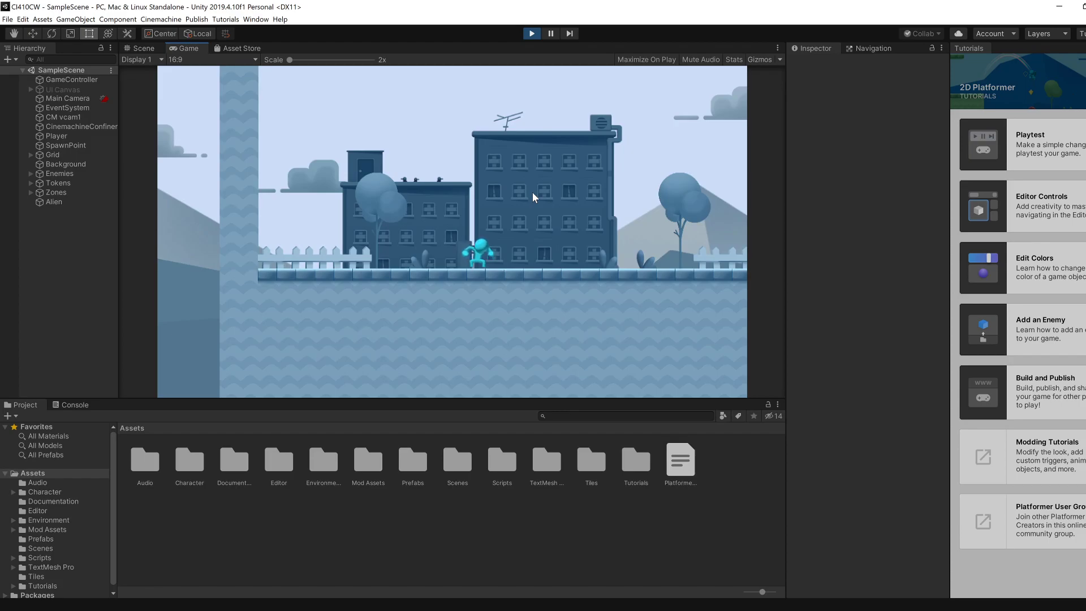
key("Right")
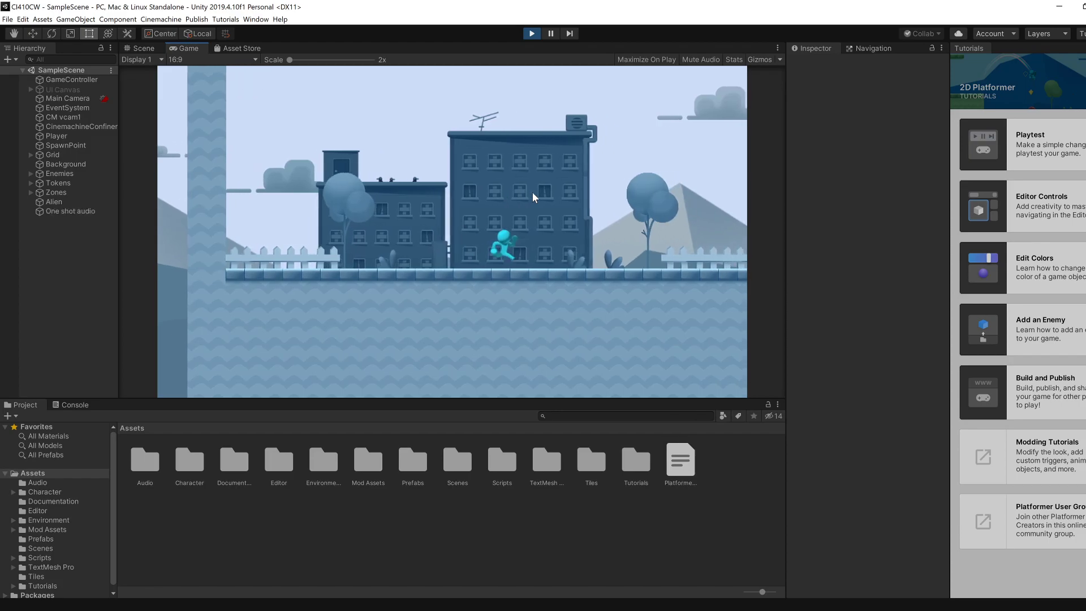
left_click(532, 33)
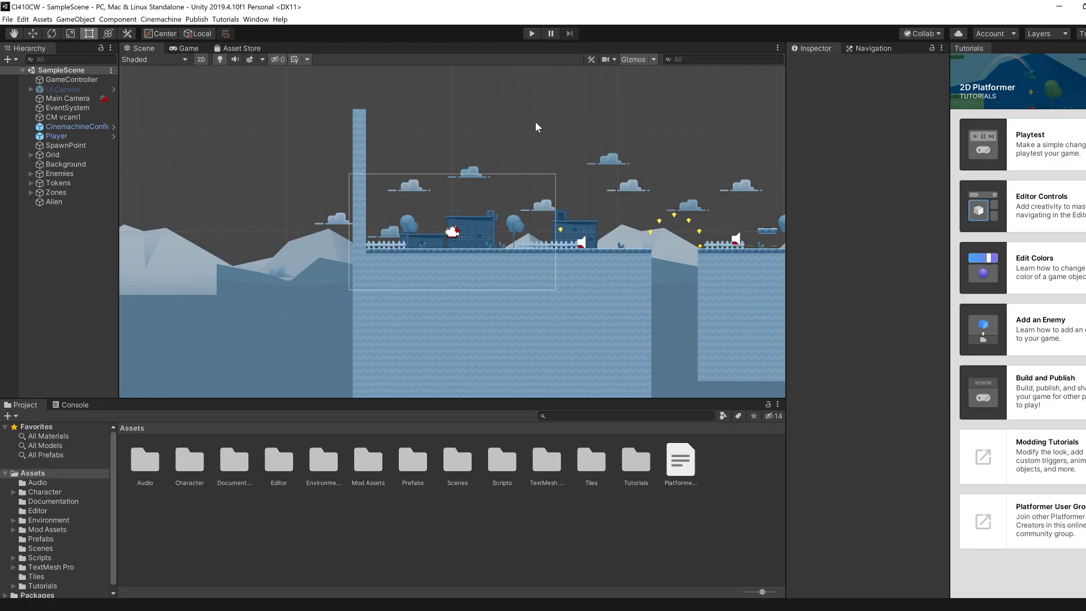
scroll(521, 233, "up", 5)
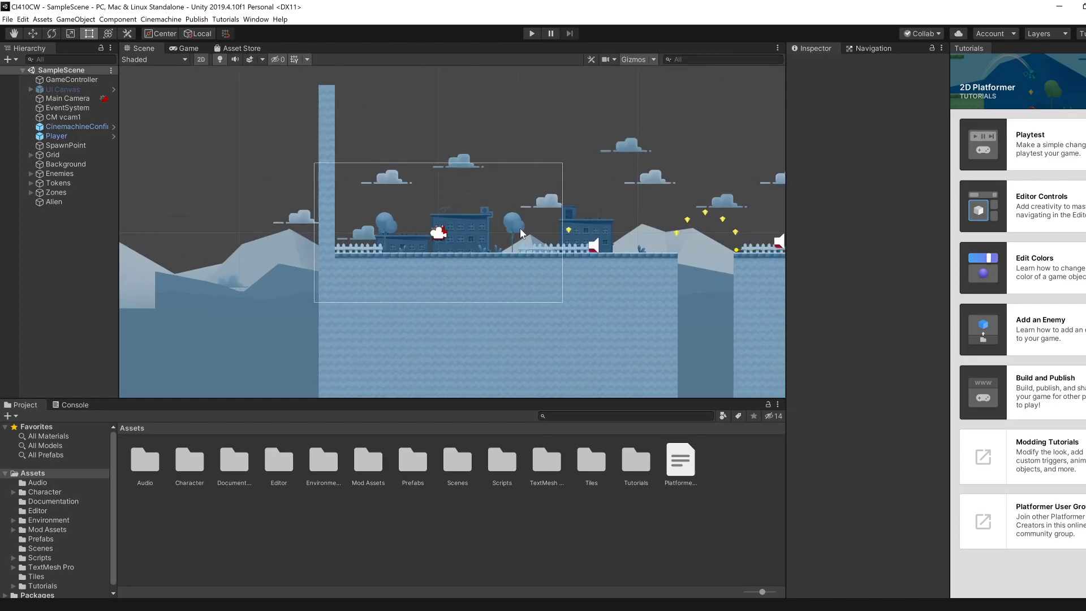
scroll(521, 233, "up", 3)
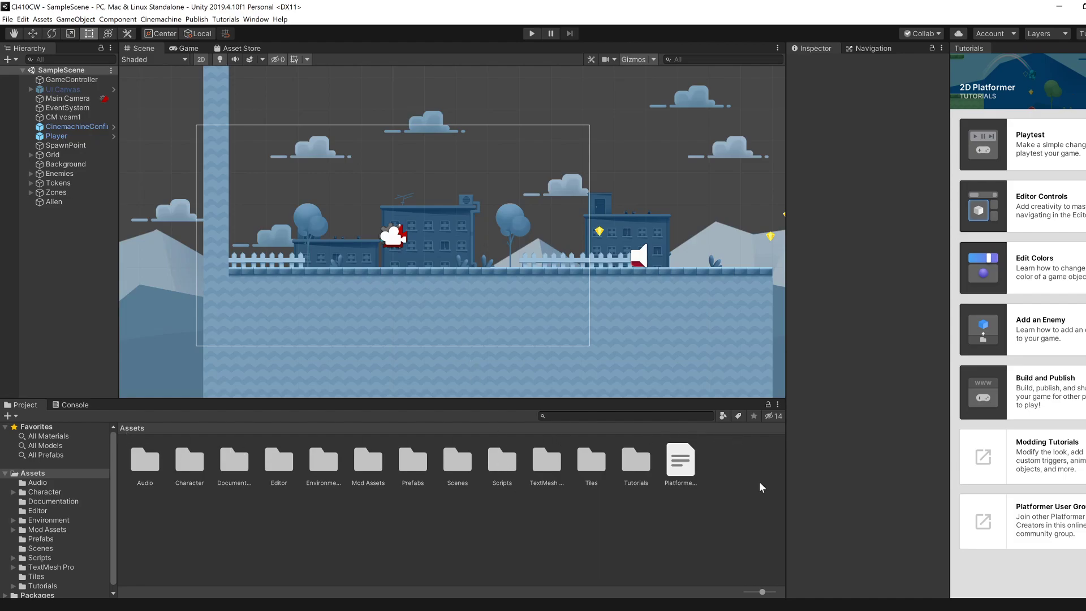
Examine the PlayerJumped, EnemyDeath, PlayerDeath and PlayerSpawn scripts in the Assets/Scripts/Gameplay folder
scroll(52, 511, "down", 1)
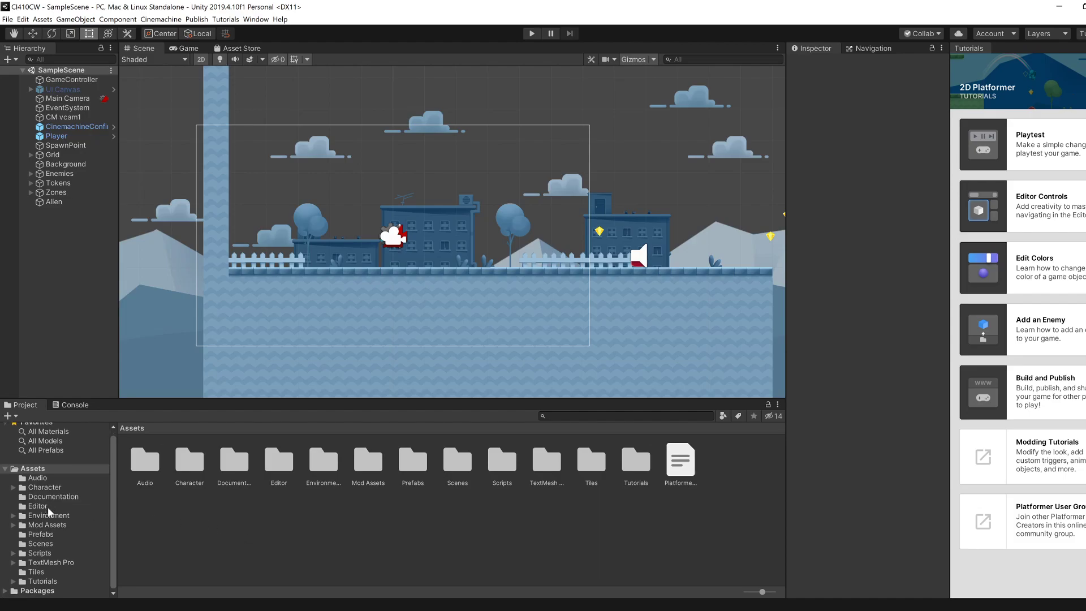
left_click(40, 553)
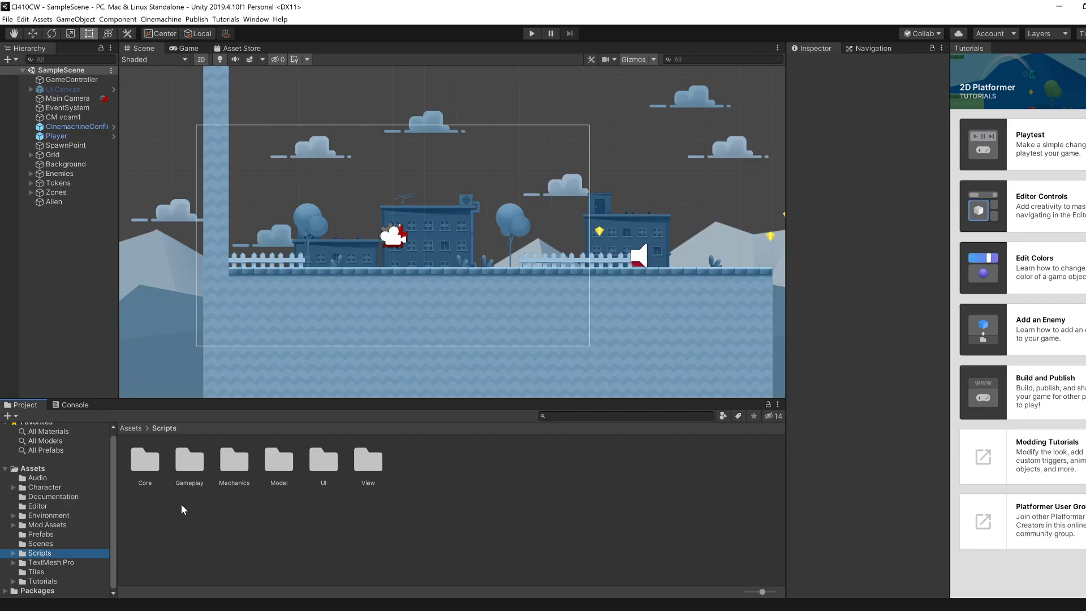
double_click(189, 460)
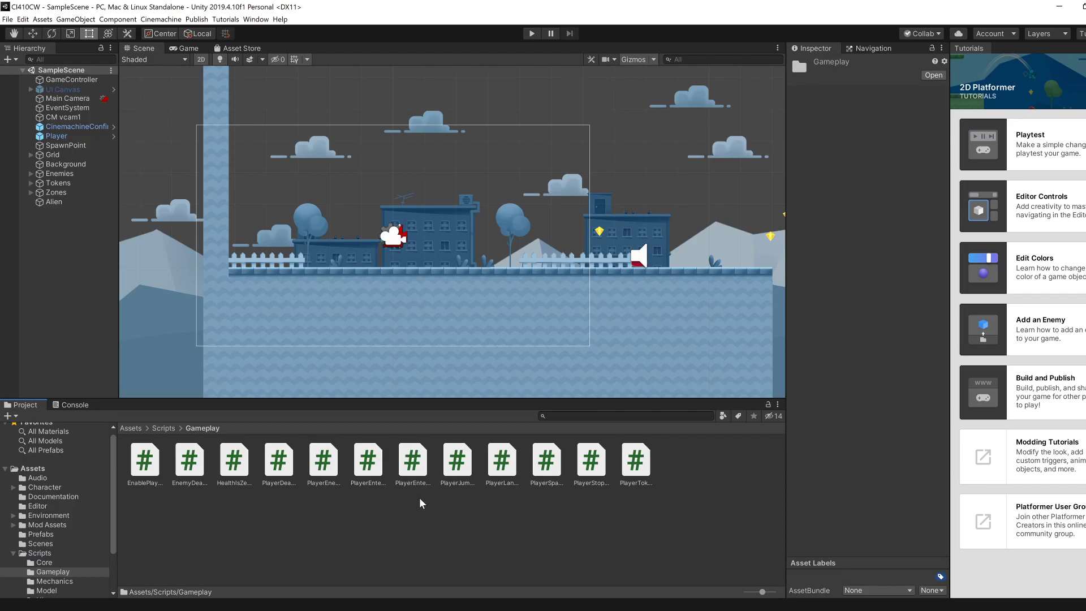
left_click(444, 464)
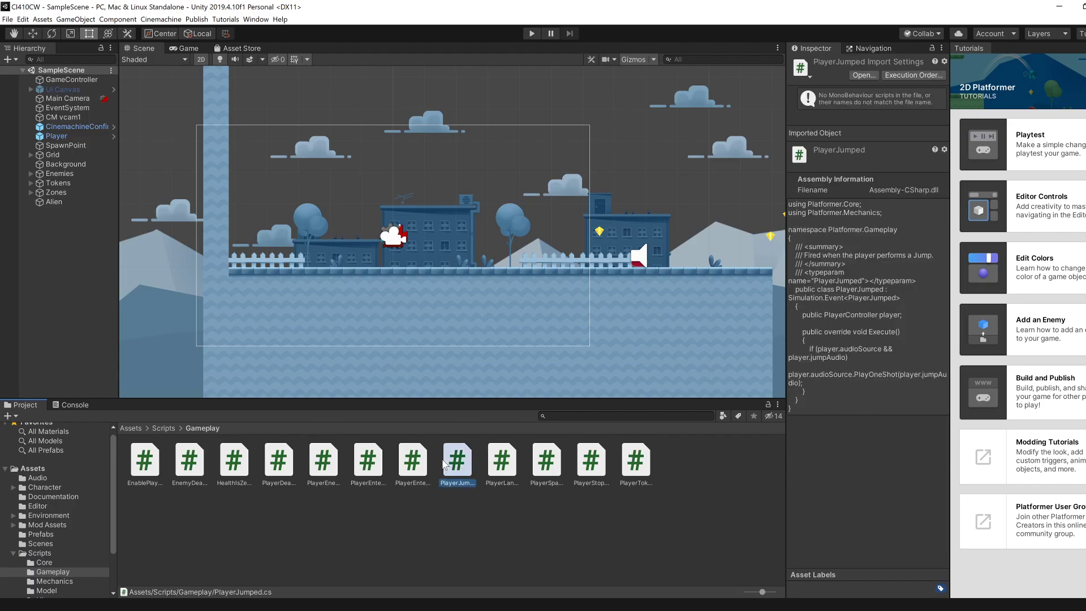
left_click(182, 468)
left_click(263, 468)
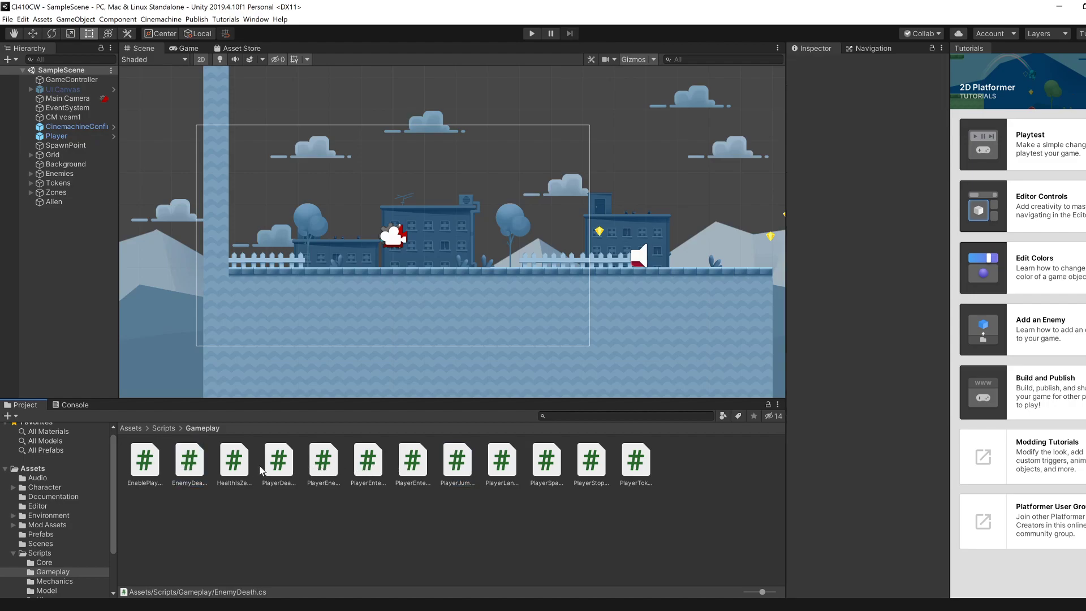
left_click(274, 470)
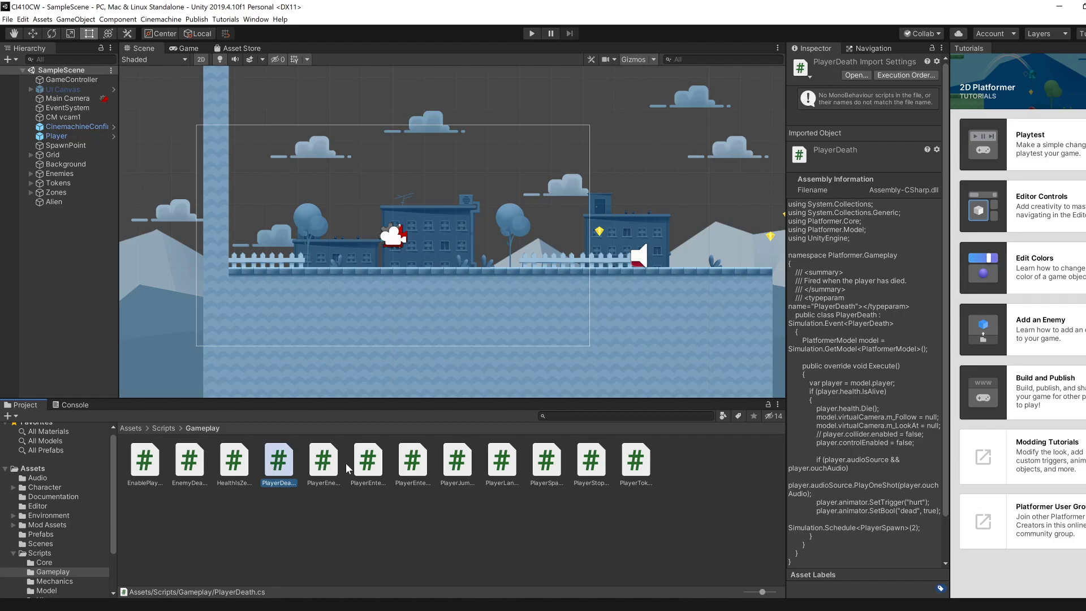
left_click(557, 459)
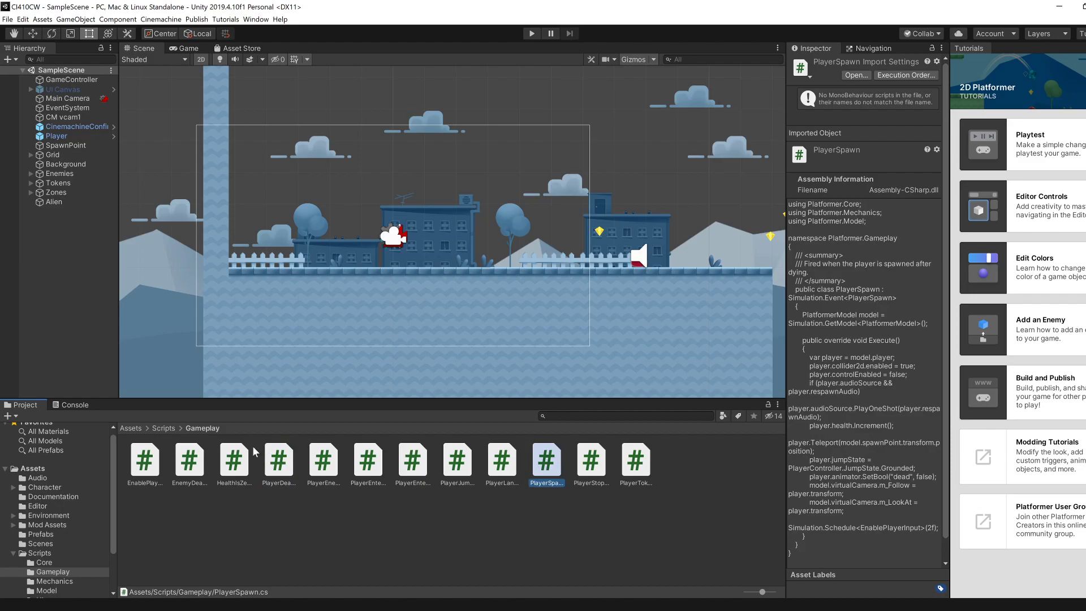
Look through the contents of the Core and Model folders inside Assets/Scripts
left_click(169, 428)
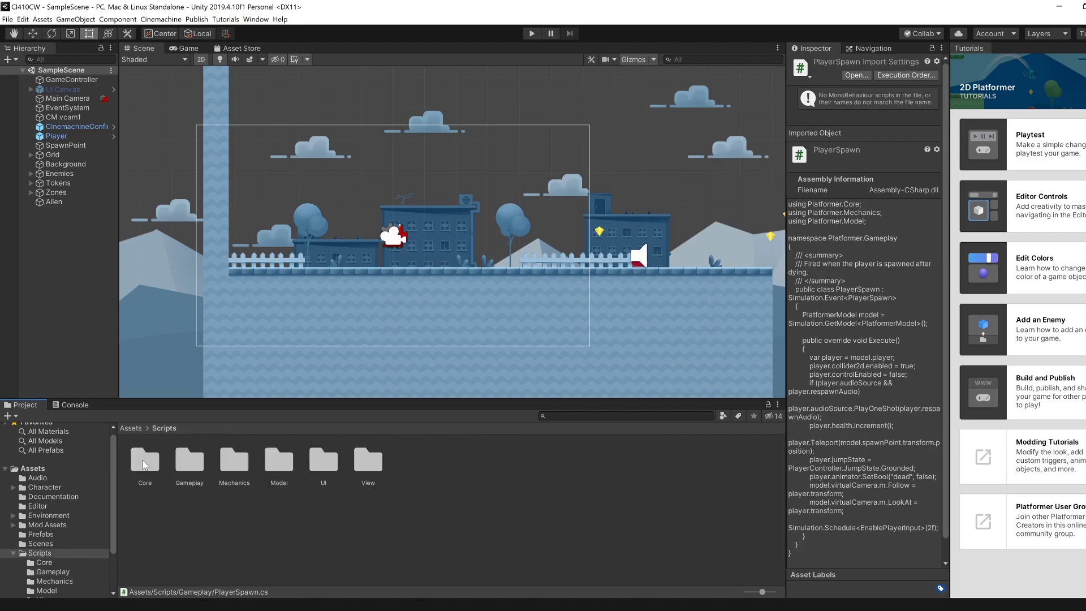
double_click(144, 465)
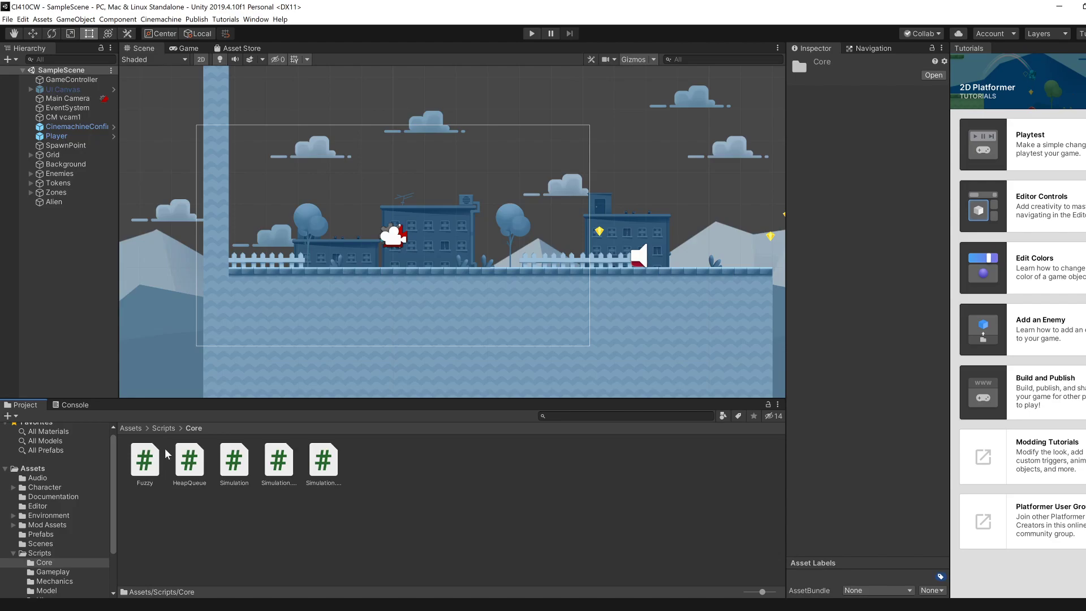
left_click(164, 429)
double_click(279, 463)
Open the Mechanics folder inside Scripts and view the PlayerController script's code and import settings
left_click(168, 429)
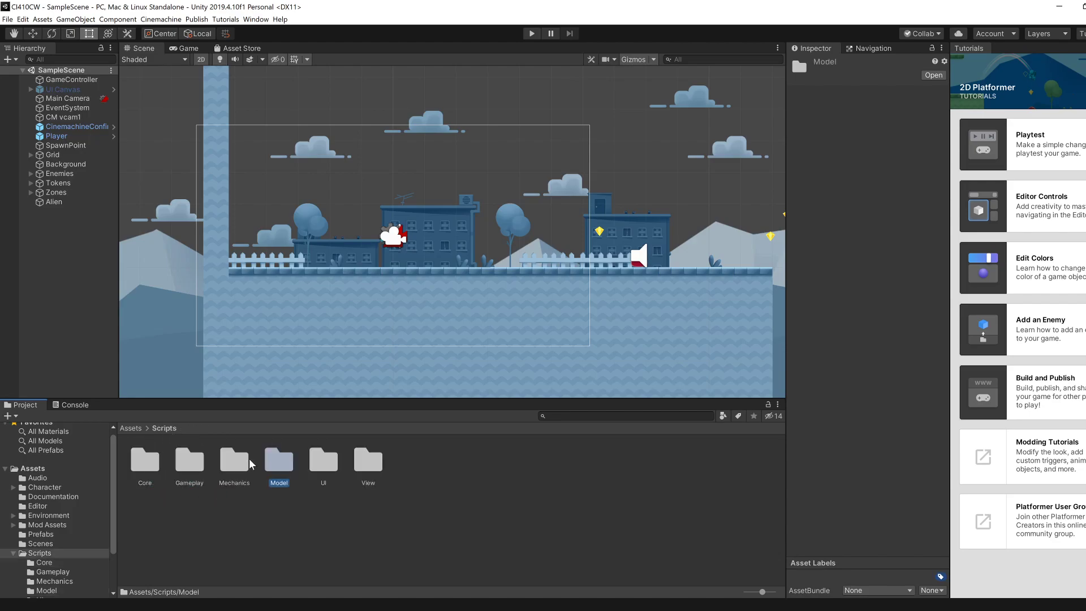
double_click(235, 462)
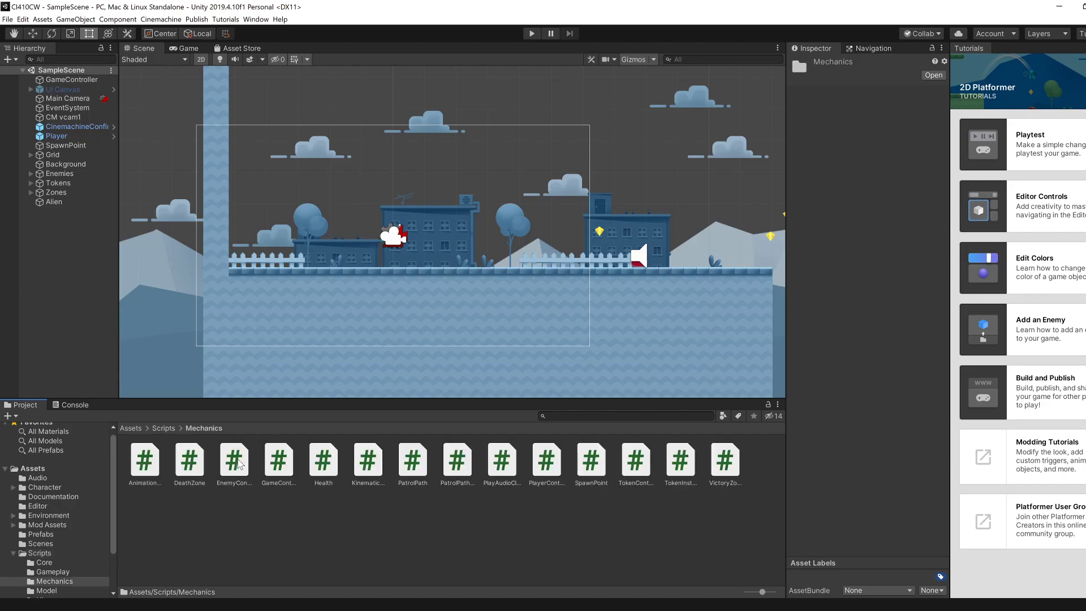
left_click(535, 471)
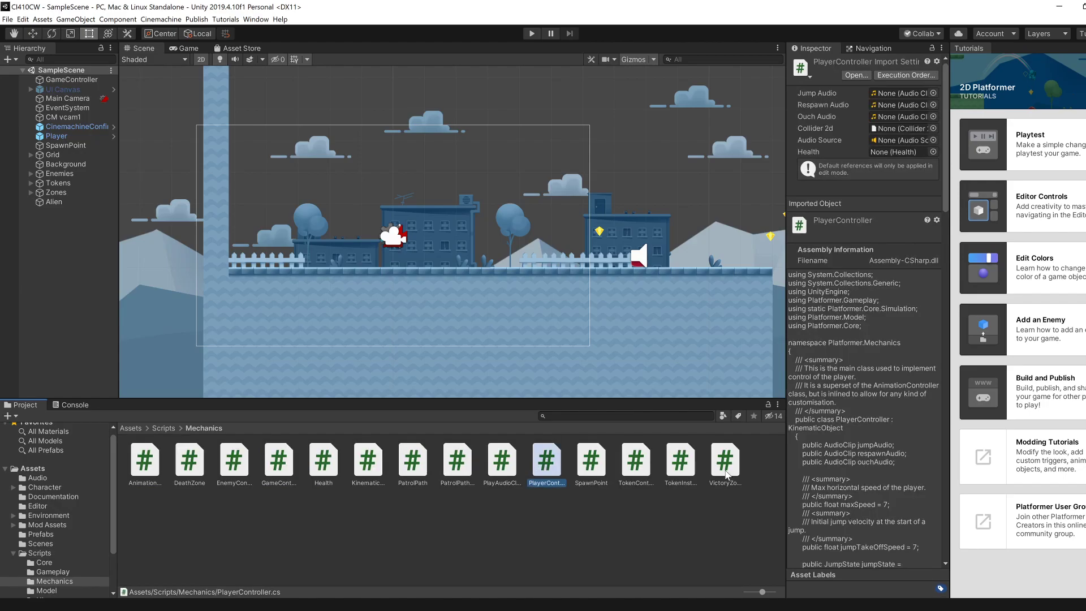
Read through the PlayerController code preview, including its Update and UpdateJumpState methods
scroll(874, 454, "down", 15)
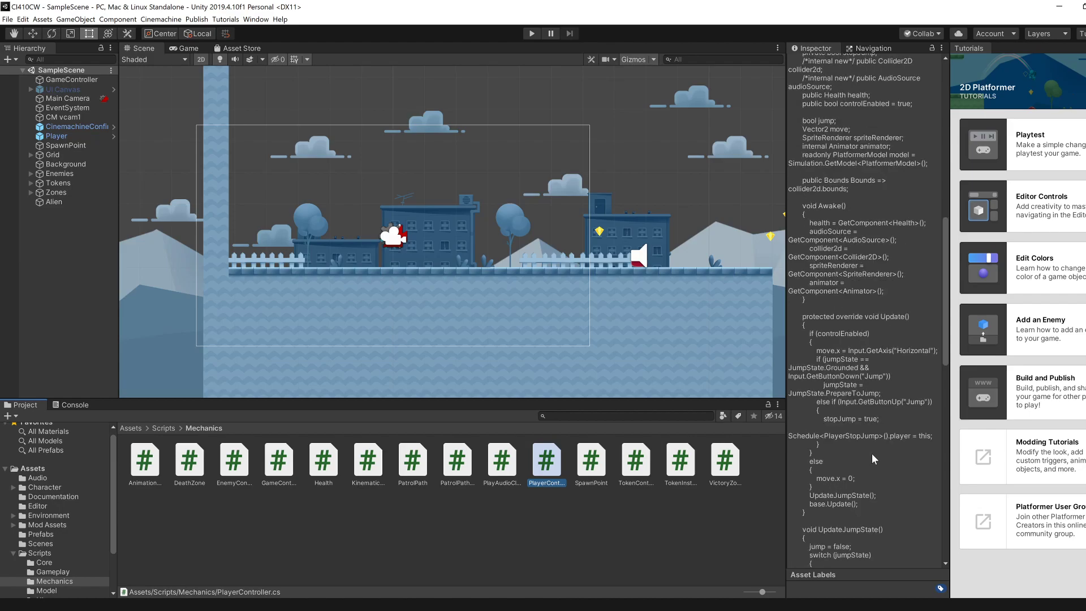
scroll(871, 452, "down", 10)
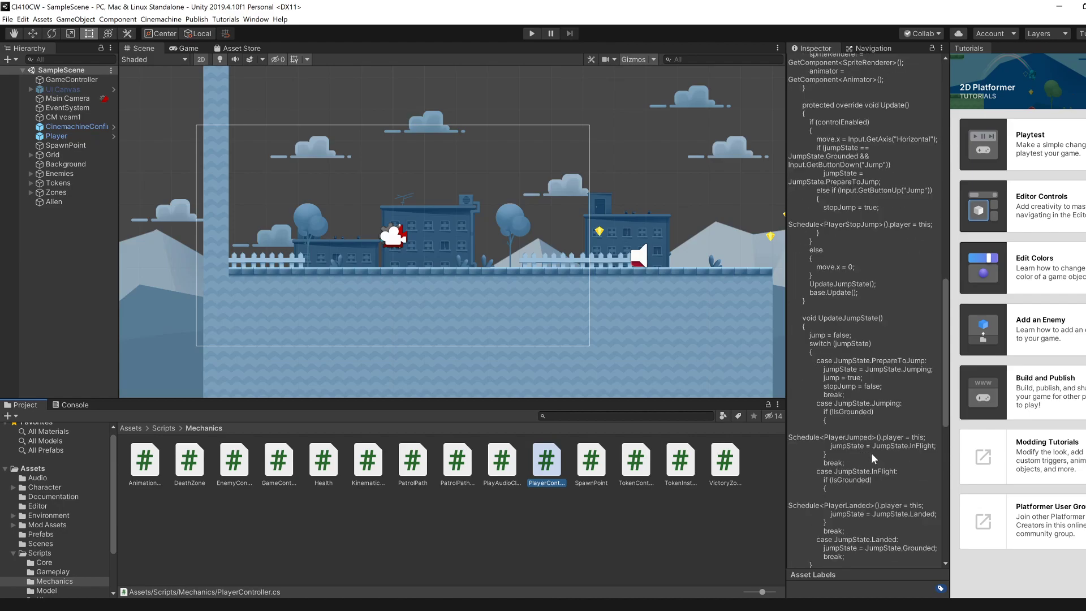
scroll(871, 452, "up", 20)
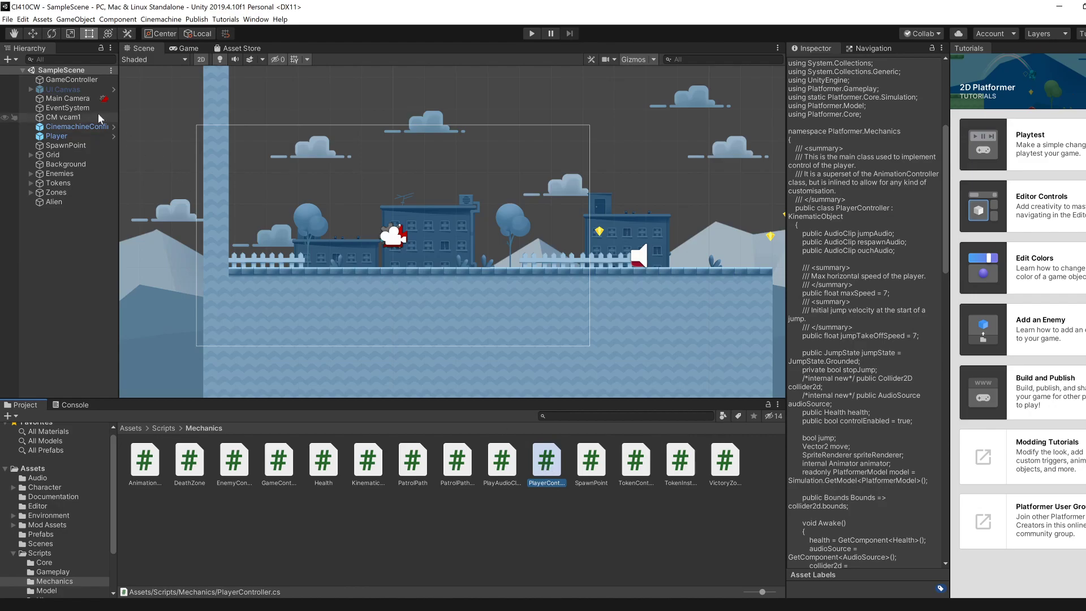
Check which external script editor is set in the External Tools preferences, and close the preferences
left_click(23, 19)
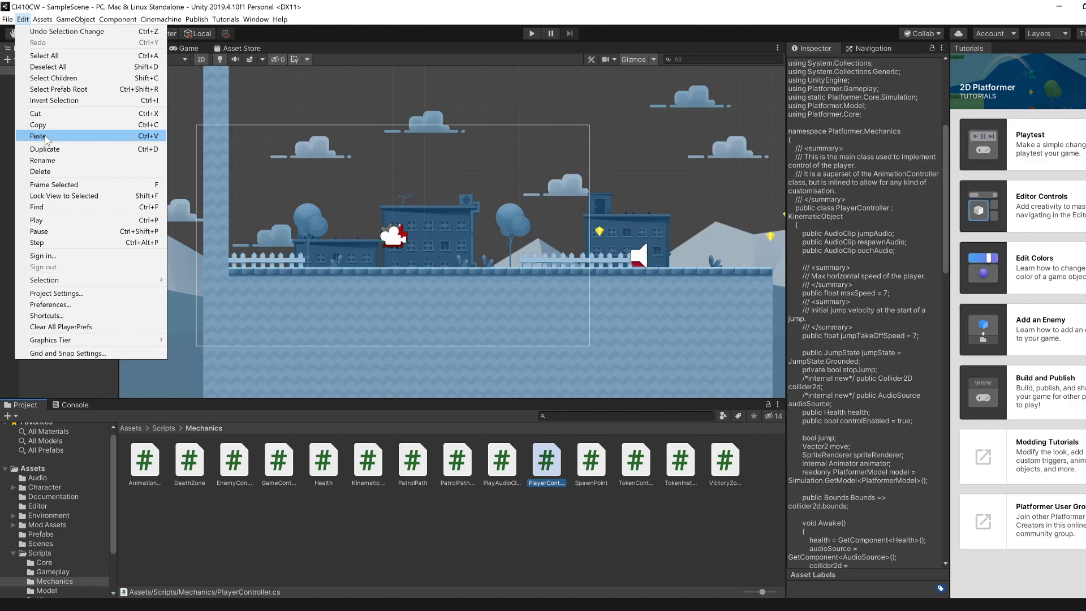
left_click(74, 298)
left_click(337, 256)
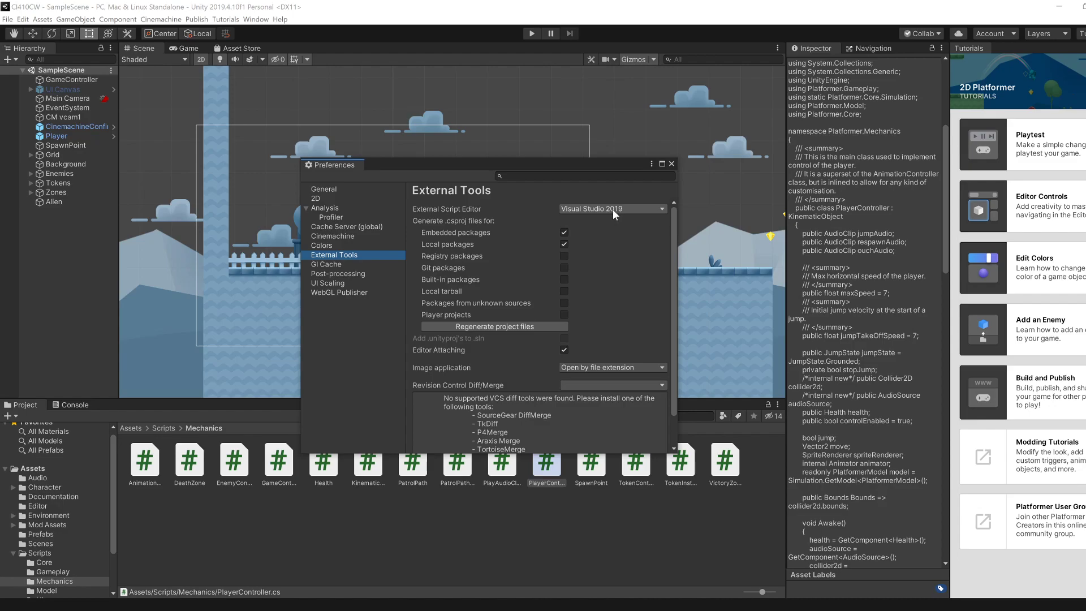
left_click(672, 164)
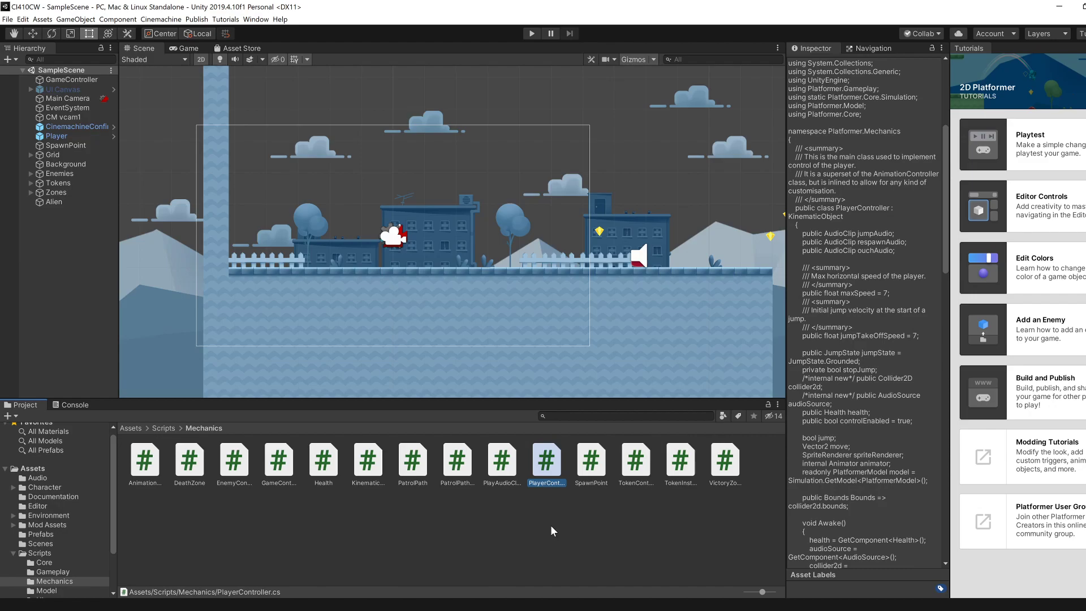
Open the PlayerController script in Visual Studio and read through its fields and its Awake and Update methods
double_click(544, 461)
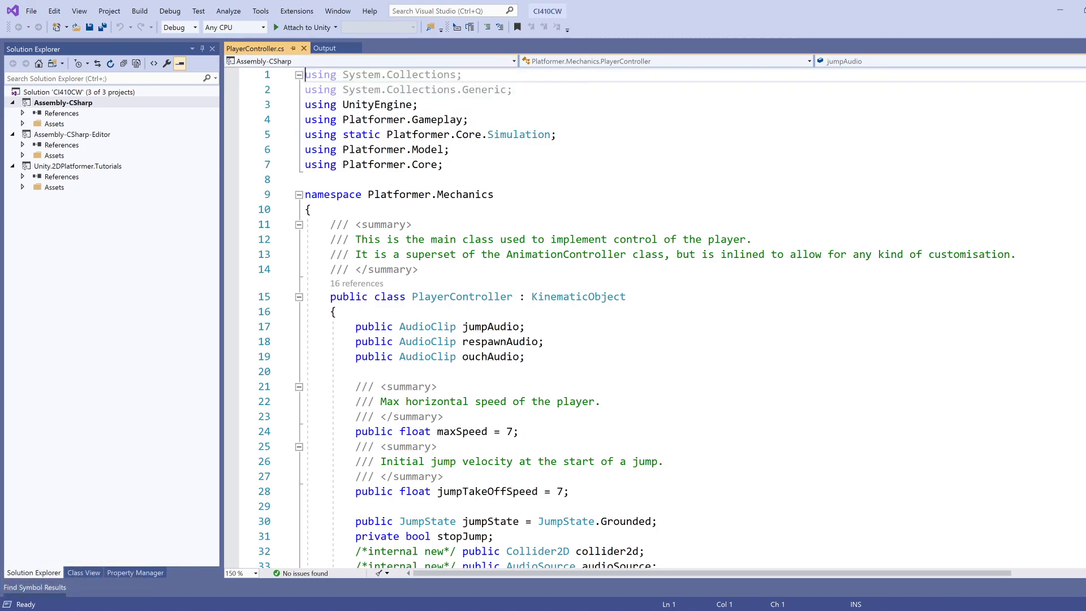
scroll(565, 317, "down", 4)
scroll(566, 316, "down", 11)
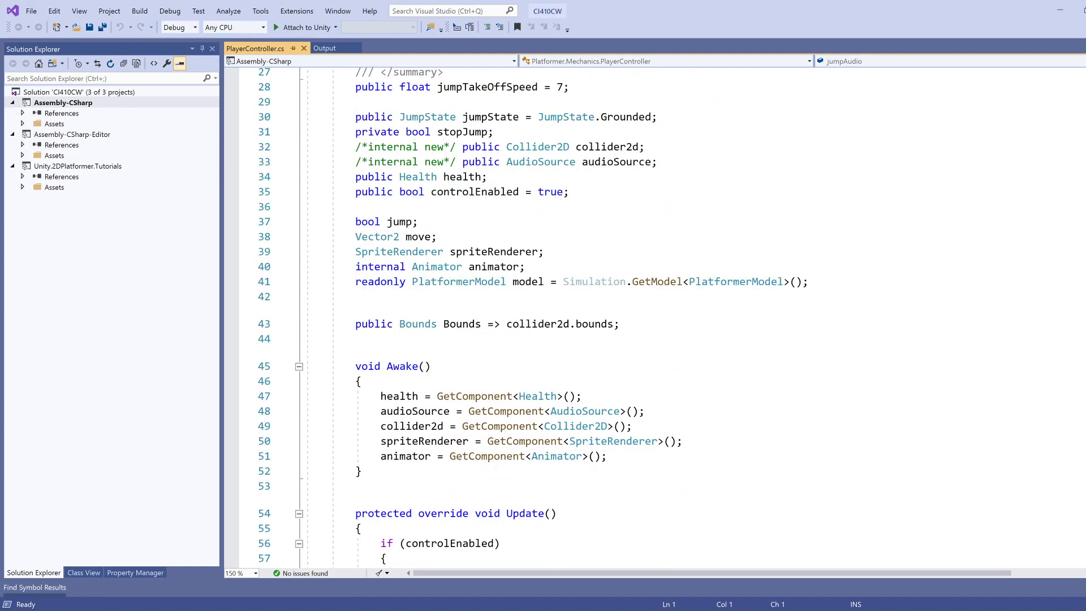
scroll(566, 316, "down", 1)
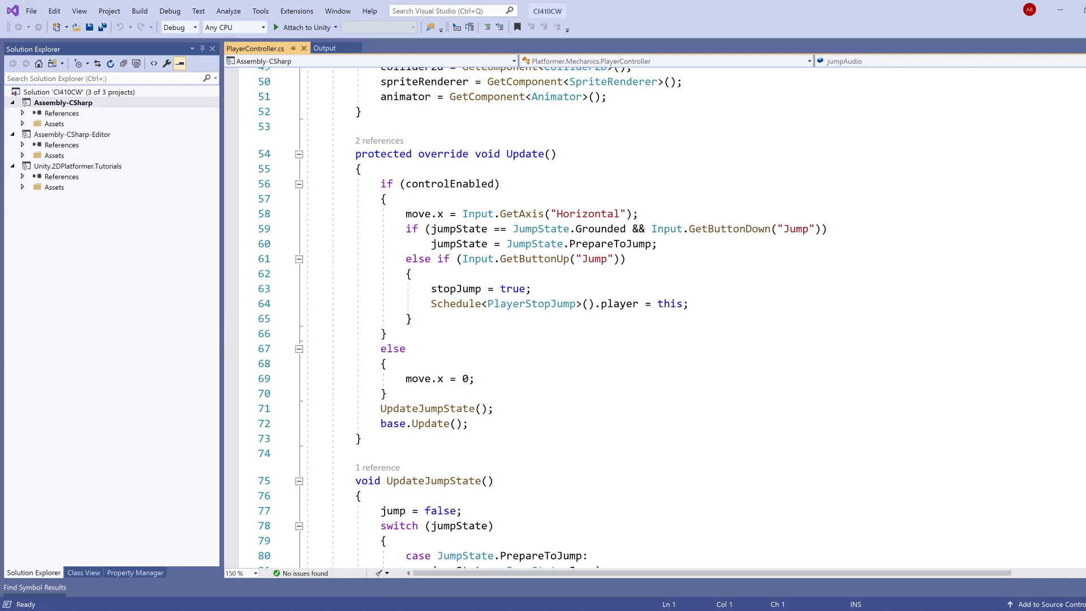
scroll(566, 316, "up", 2)
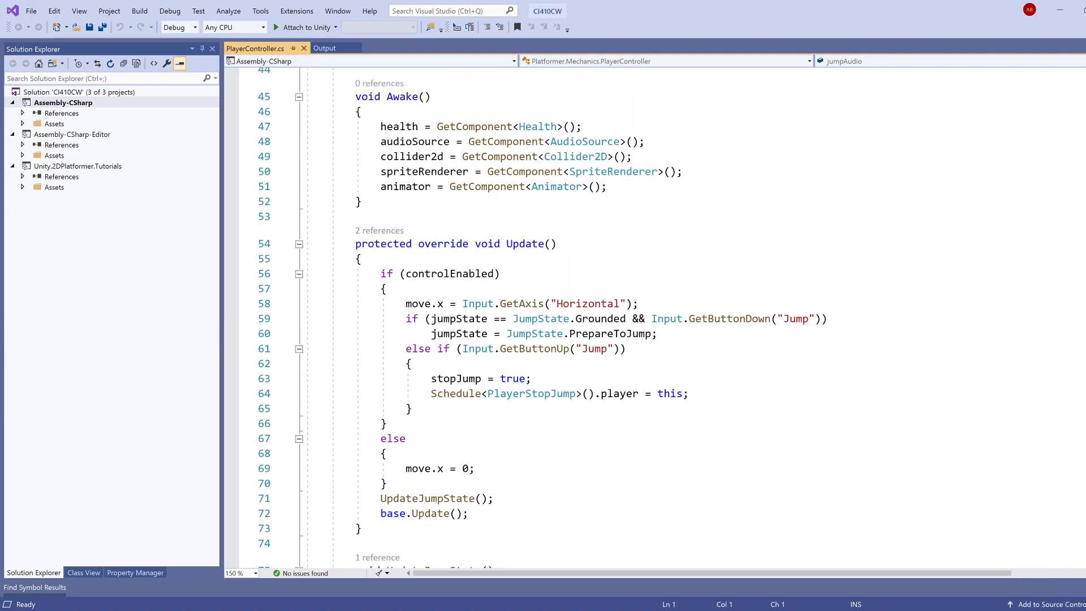
scroll(566, 317, "up", 3)
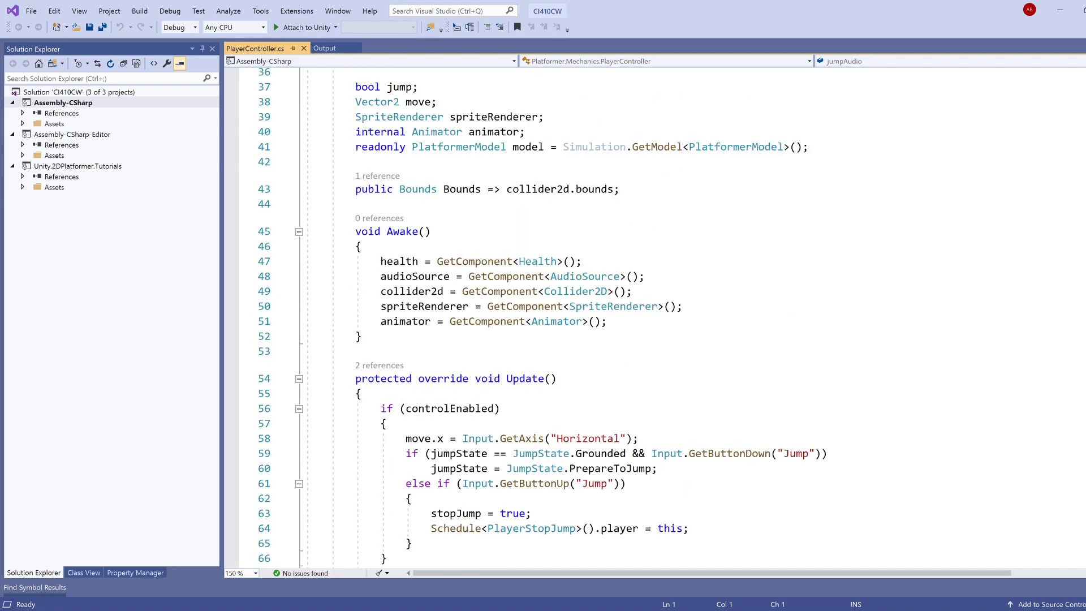
scroll(566, 317, "down", 3)
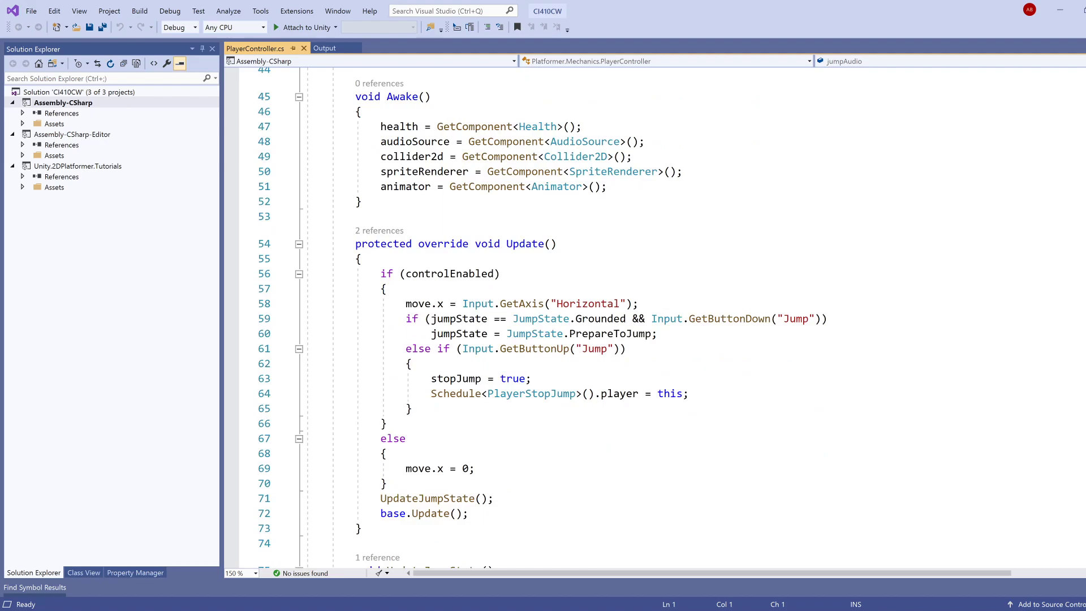
In PlayerController's Update method, negate the horizontal input so the line reads move.x = -Input.GetAxis("Horizontal");, and save the script
left_click(464, 304)
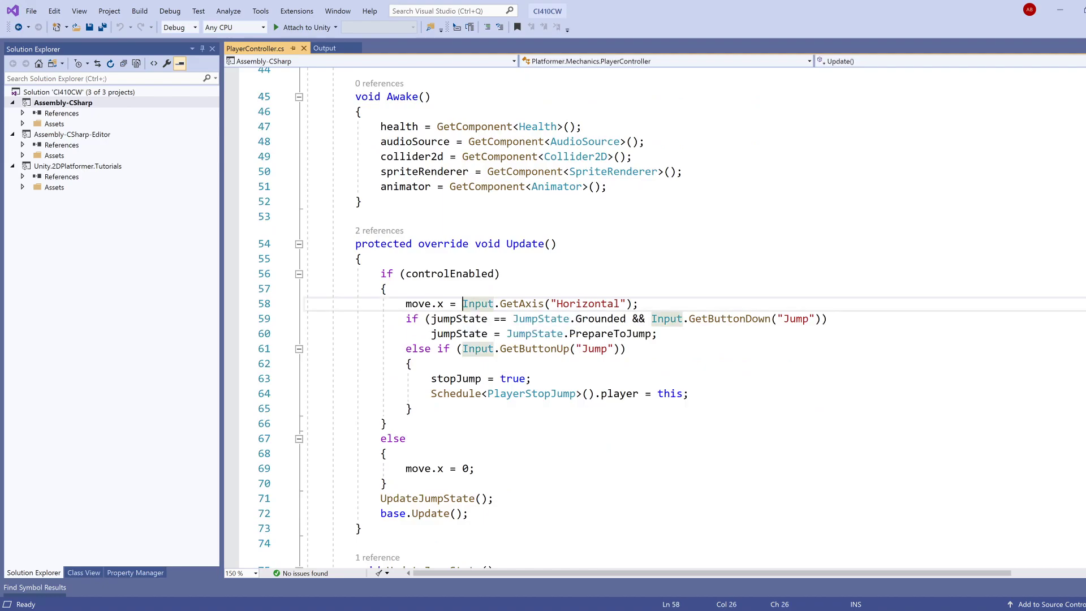
scroll(565, 317, "down", 3)
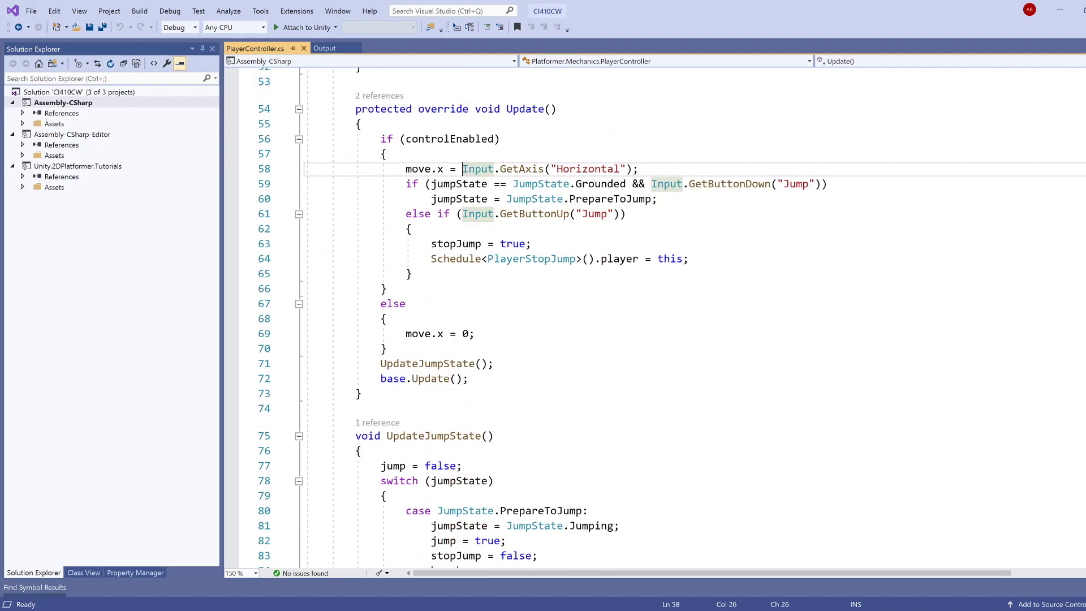
type("-")
key("ctrl+s")
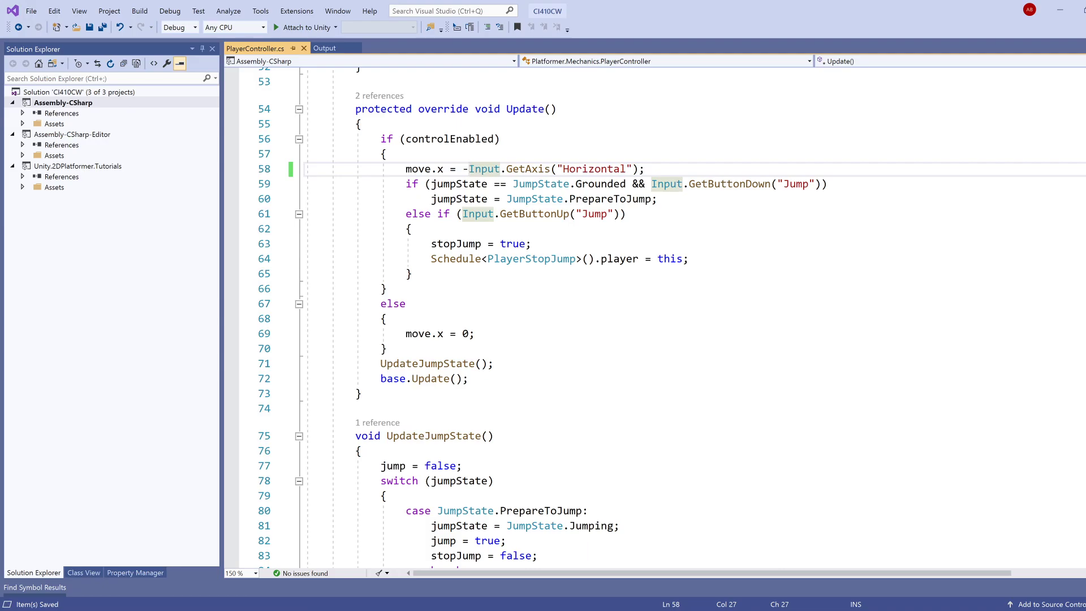
Switch back to Unity and check the edited move.x line in the PlayerController code preview
key("alt+Tab")
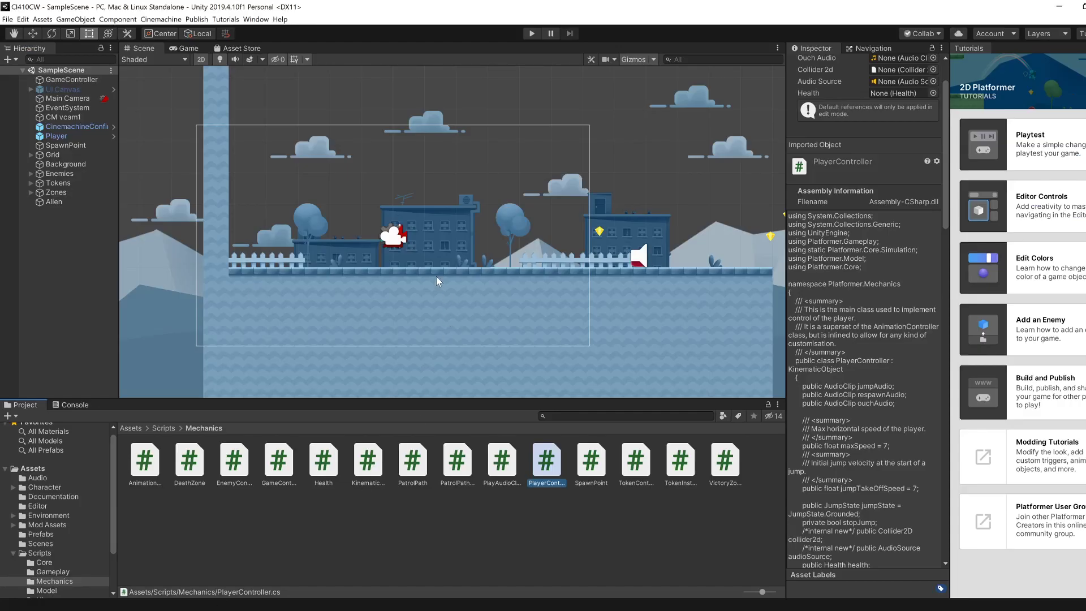
scroll(808, 372, "down", 15)
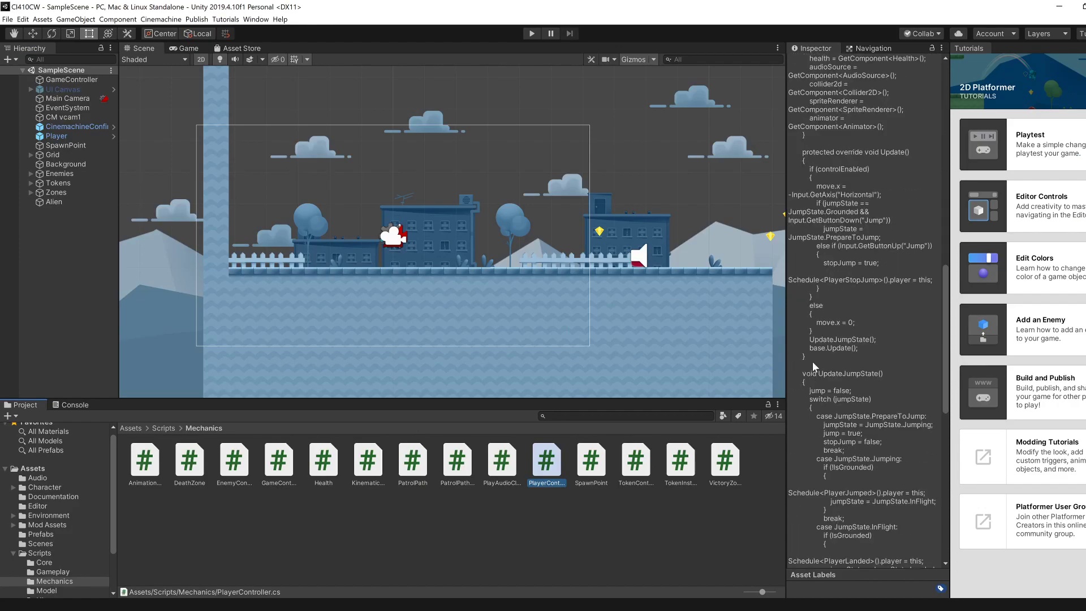
scroll(834, 229, "up", 7)
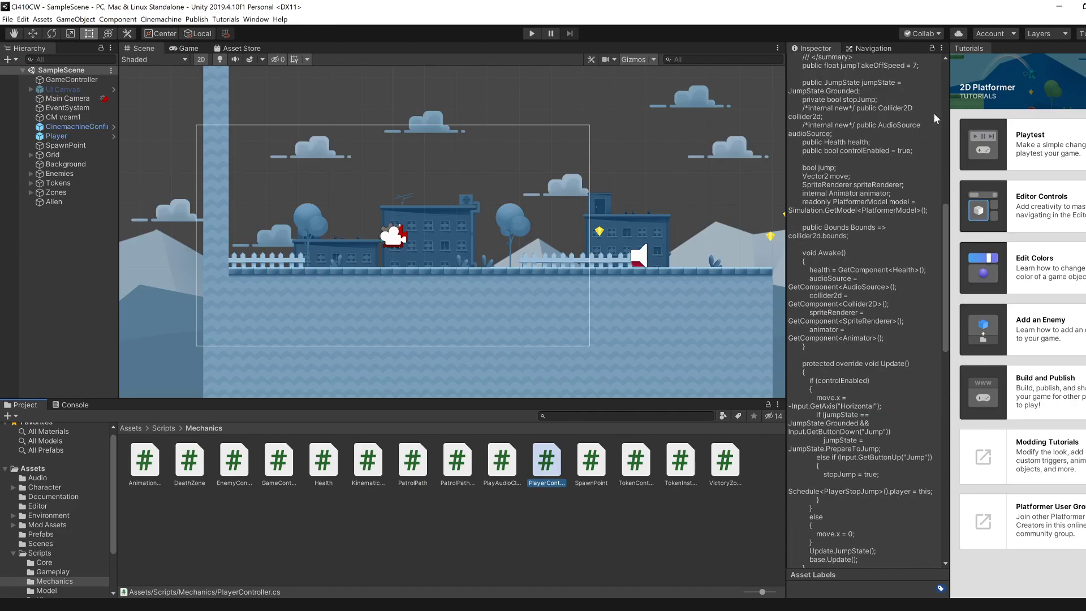
left_click(987, 95)
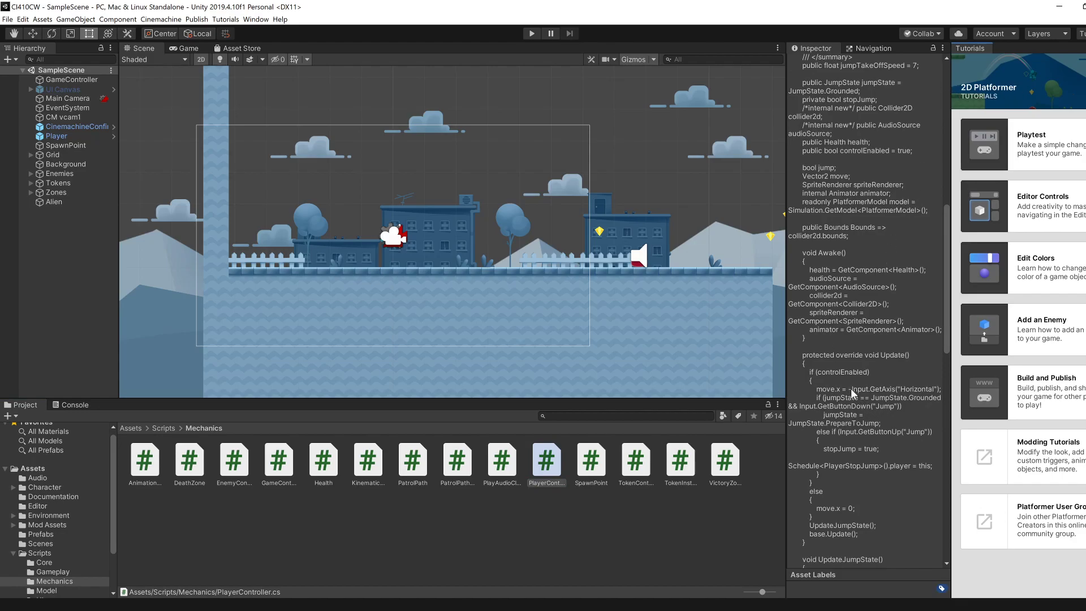
Playtest the horizontal controls by running the character in both directions, and exit play mode
left_click(532, 33)
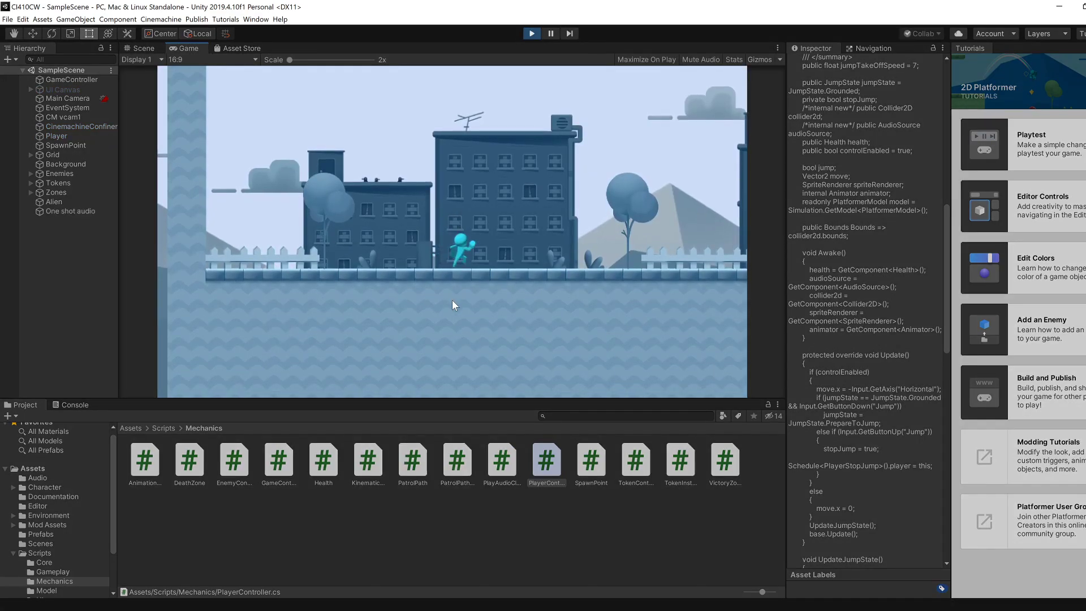
key("Right")
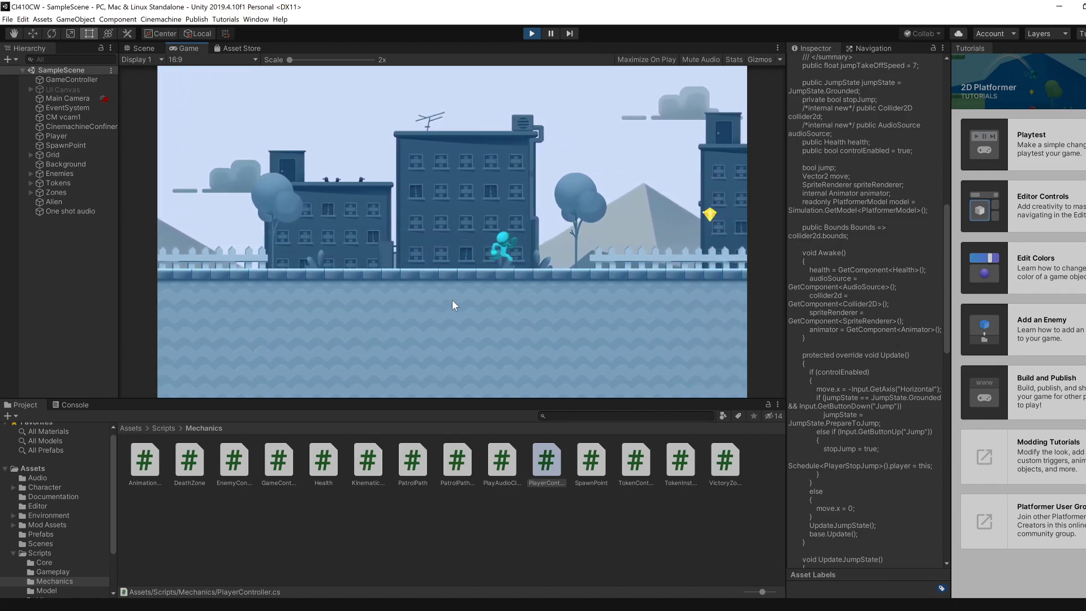
key("Right")
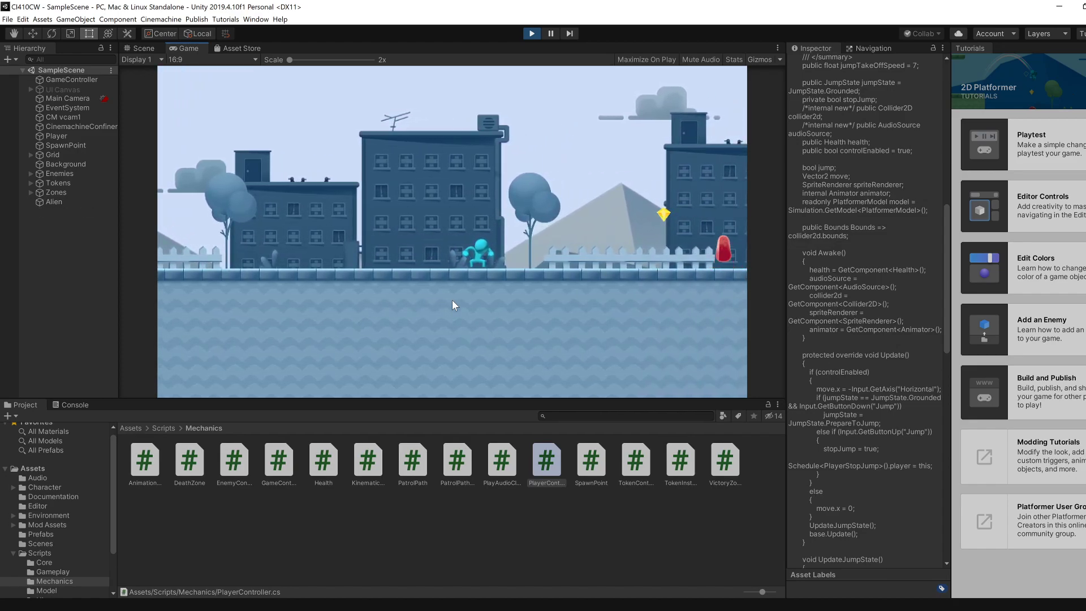
key("Left")
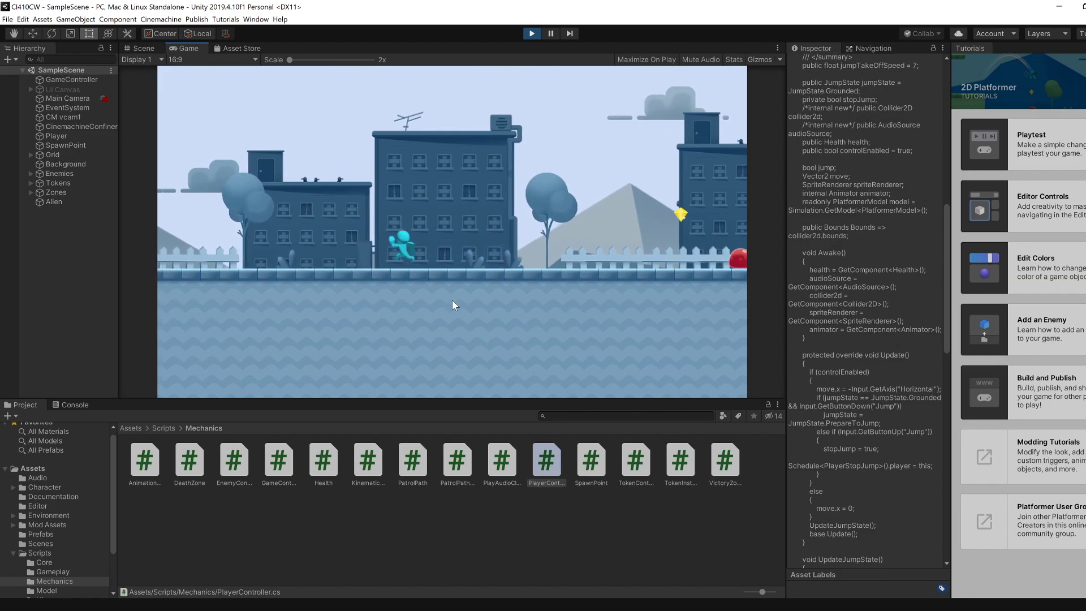
key("Right")
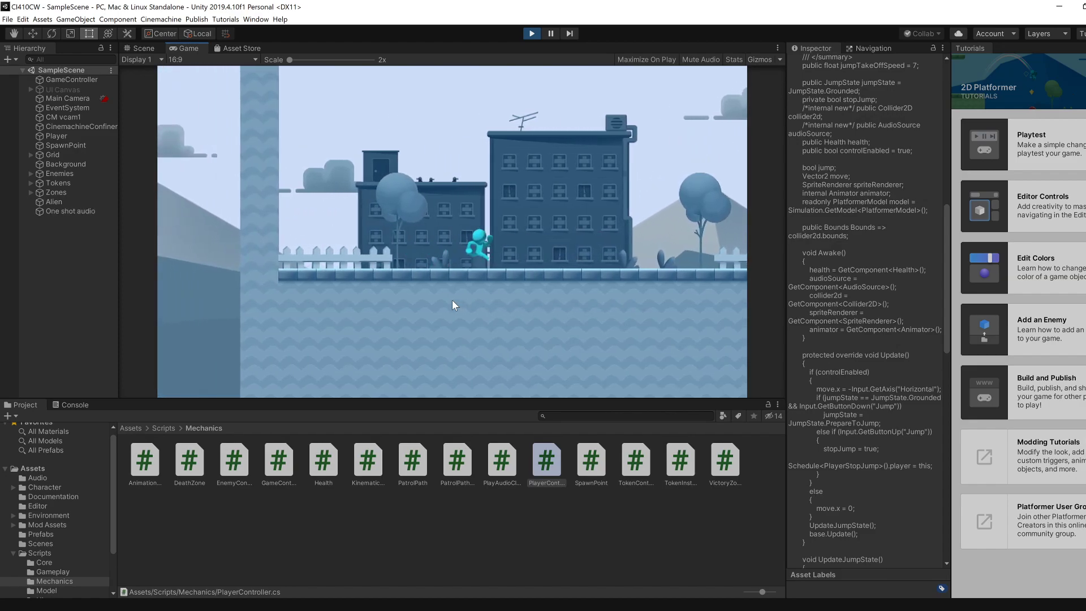
key("Right")
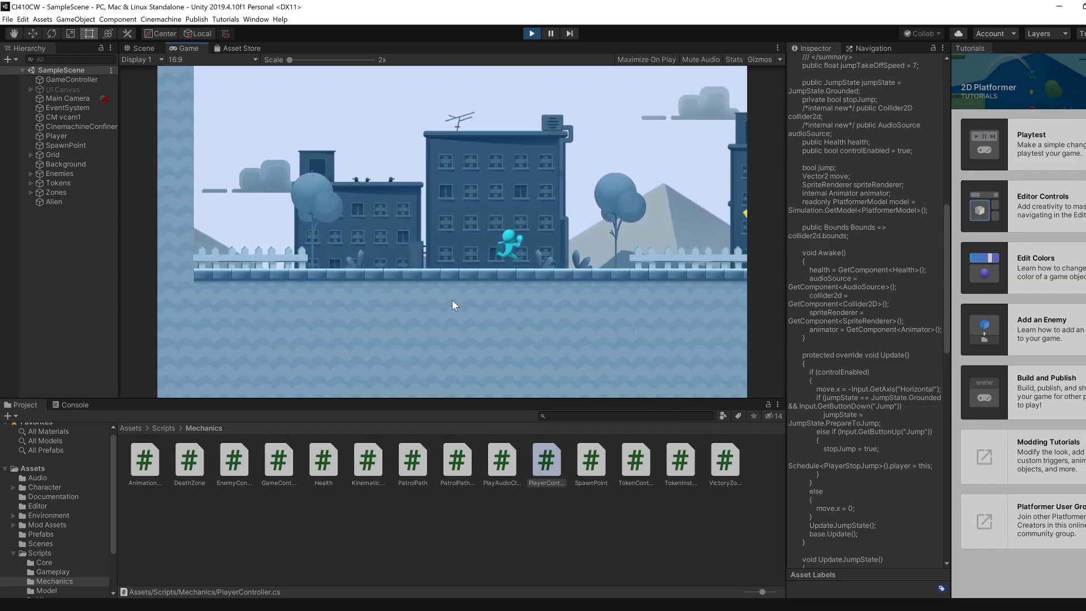
key("Left")
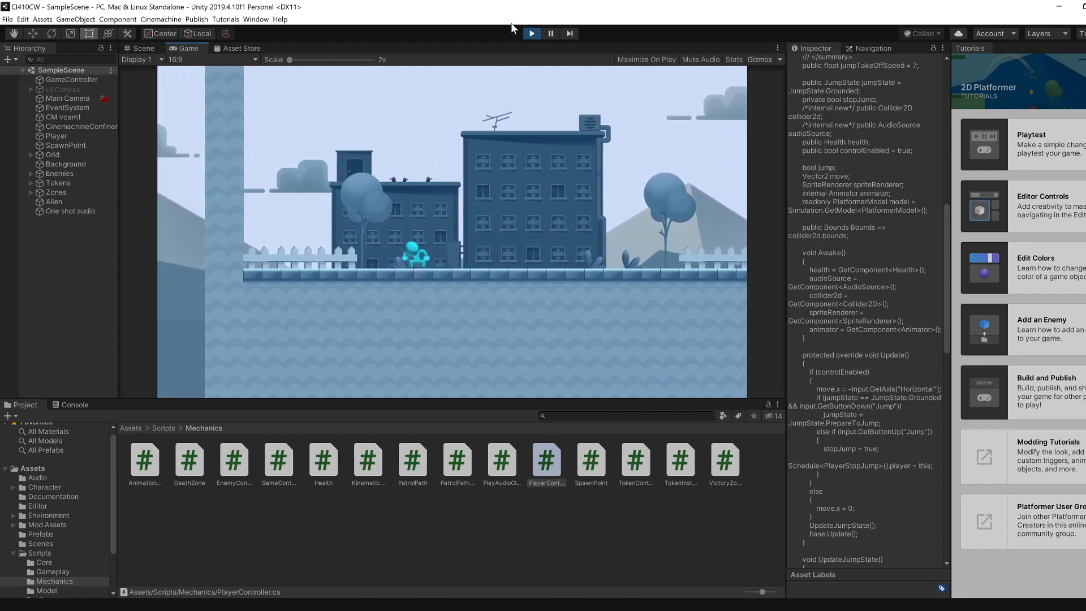
left_click(532, 33)
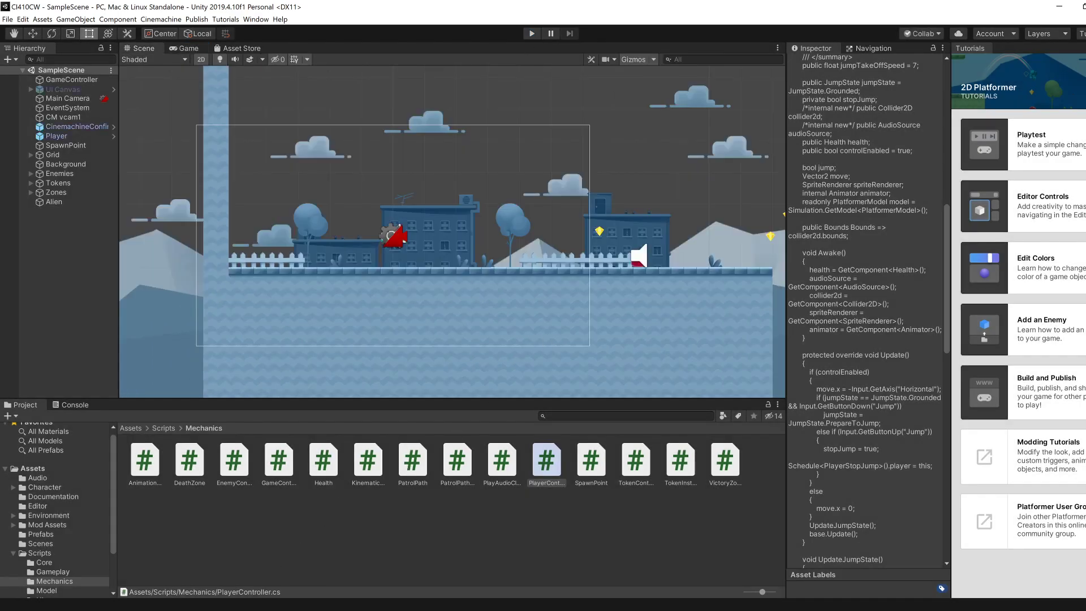
In Visual Studio, remove the minus sign before Input.GetAxis("Horizontal") in PlayerController's Update method, and return to Unity
key("alt+Tab")
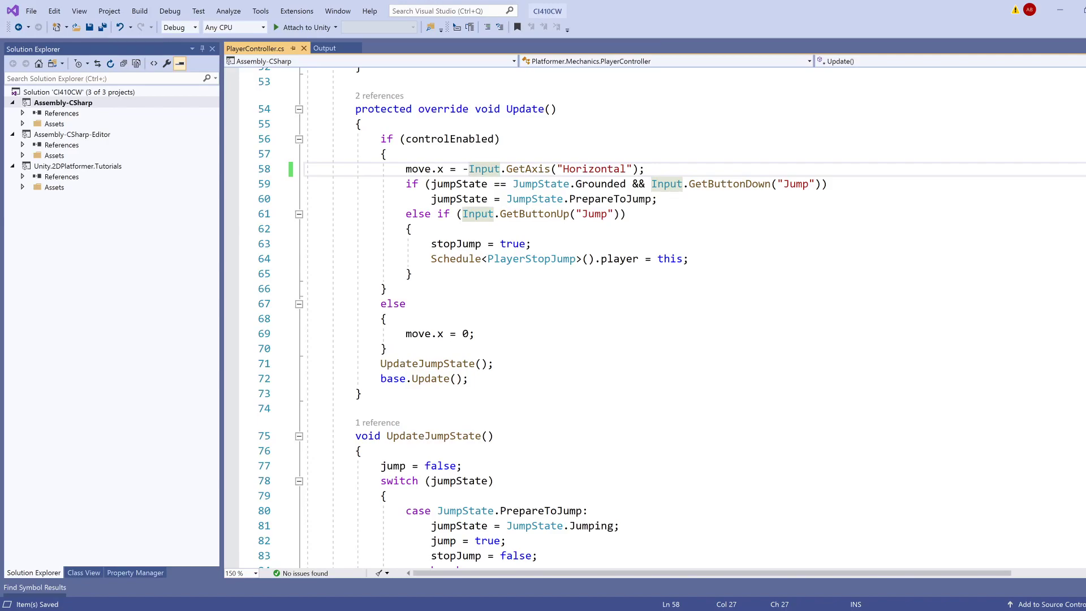
key("BackSpace")
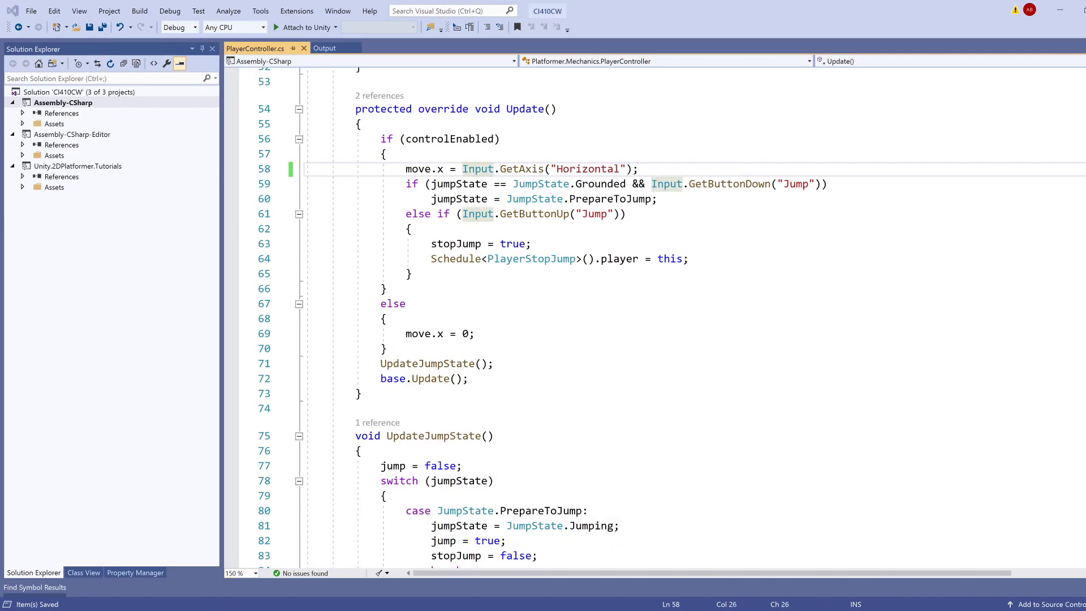
key("alt+Tab")
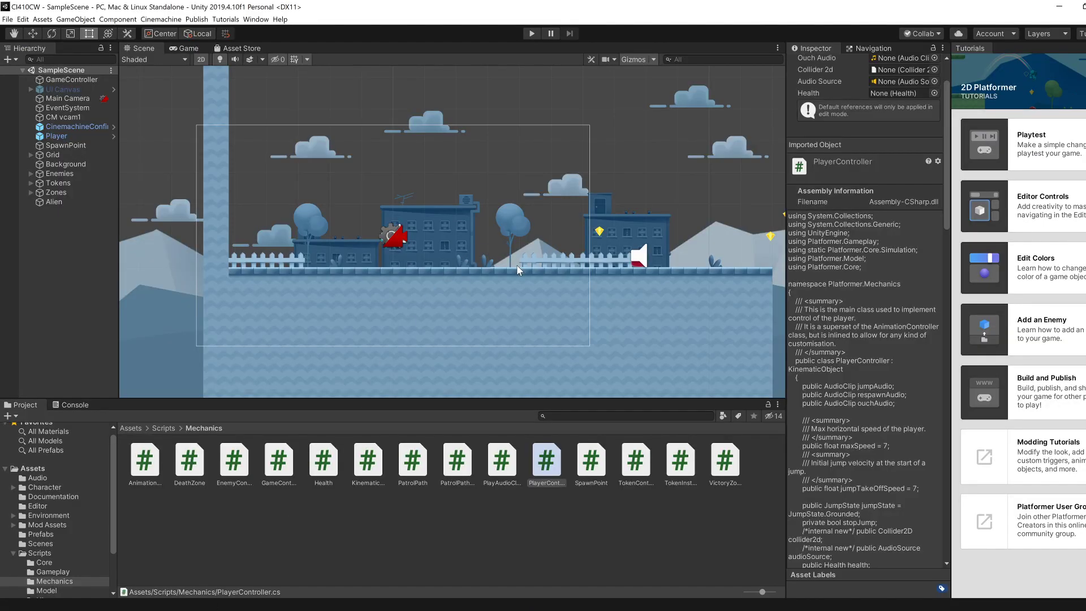